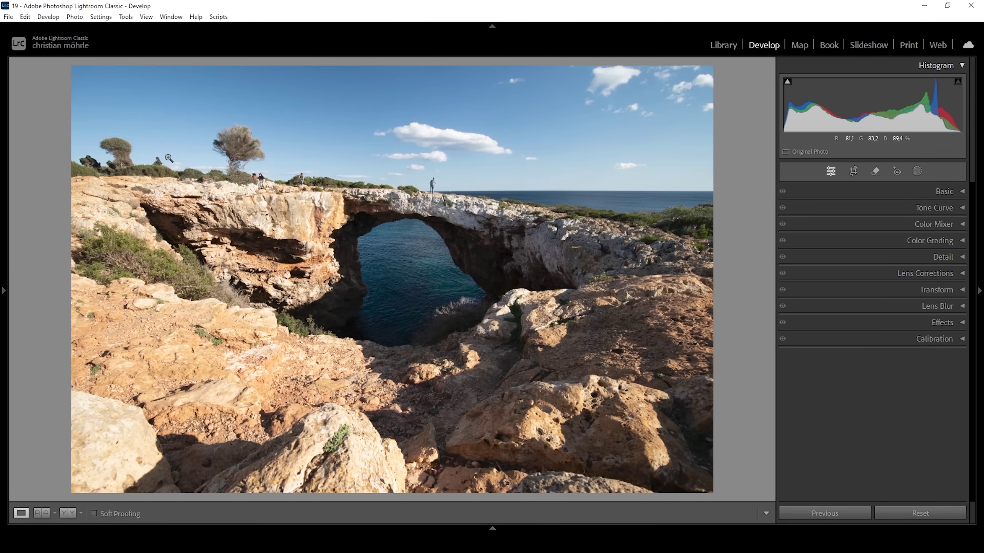
Change the Basic panel profile from Adobe Color to Adobe Landscape.
{"action": "left_click", "coordinate": [961, 193]}
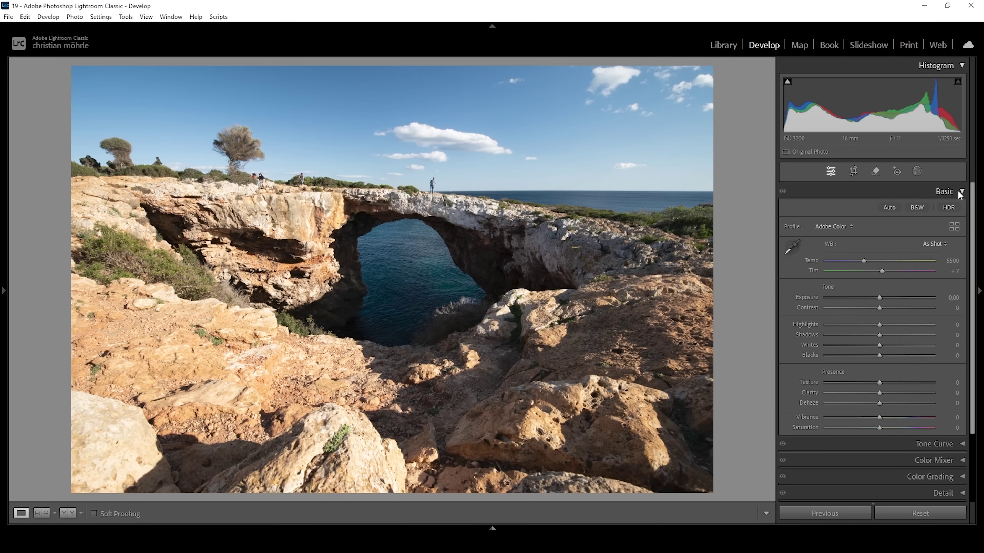
{"action": "left_click", "coordinate": [851, 226]}
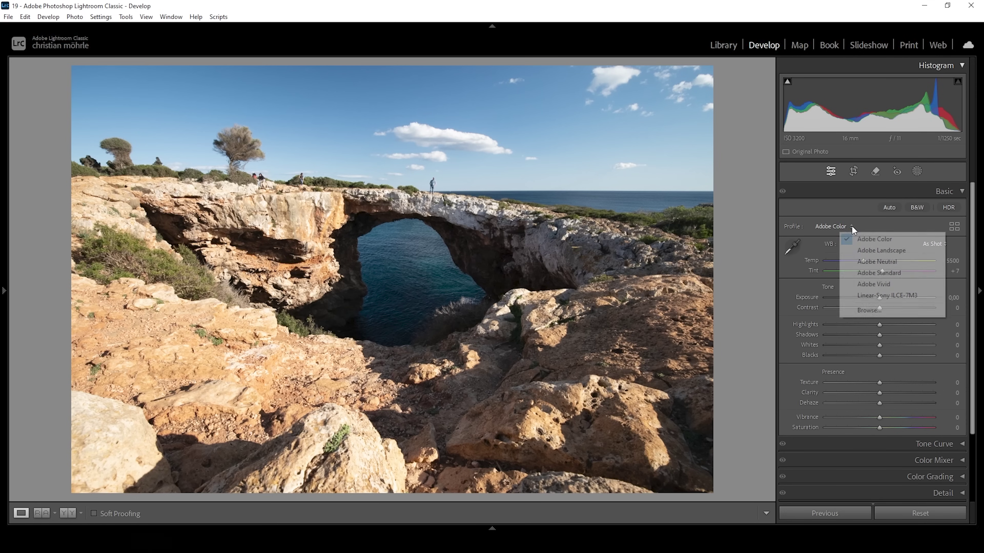
{"action": "left_click", "coordinate": [873, 250]}
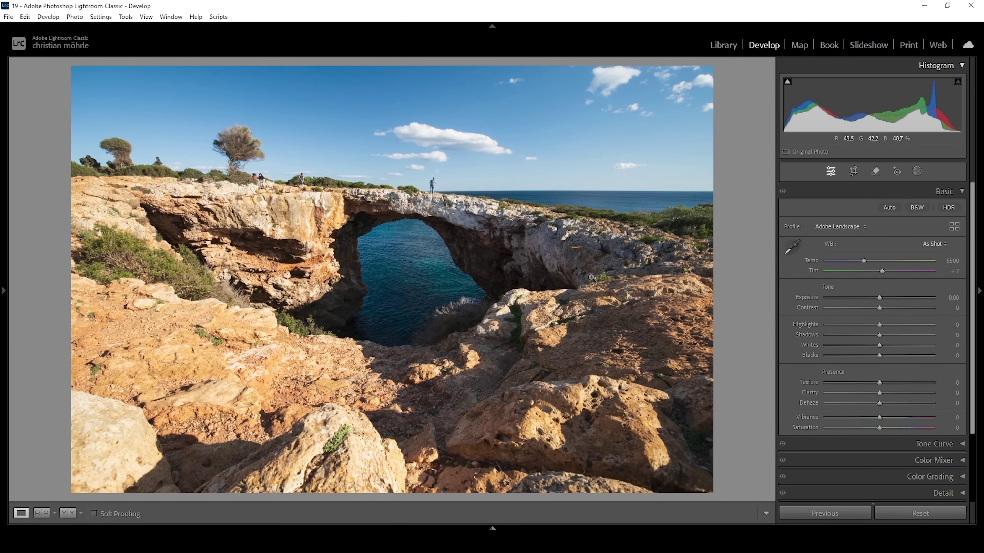
Lower Exposure to -0.50 and Highlights to -31.
{"action": "left_click_drag", "start_coordinate": [880, 297], "coordinate": [875, 297]}
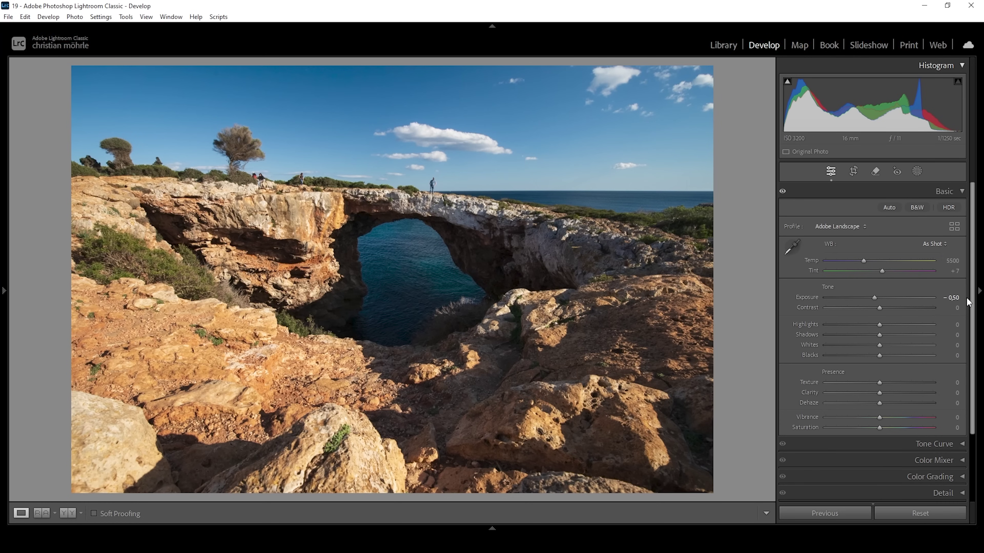
{"action": "left_click", "coordinate": [878, 325]}
{"action": "left_click_drag", "start_coordinate": [878, 325], "coordinate": [862, 324]}
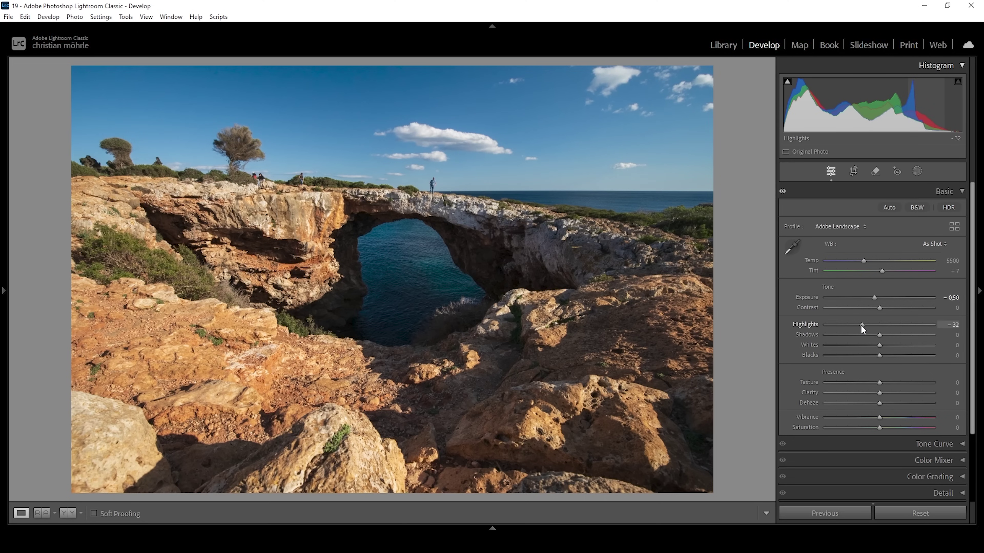
{"action": "left_click_drag", "start_coordinate": [862, 326], "coordinate": [860, 325]}
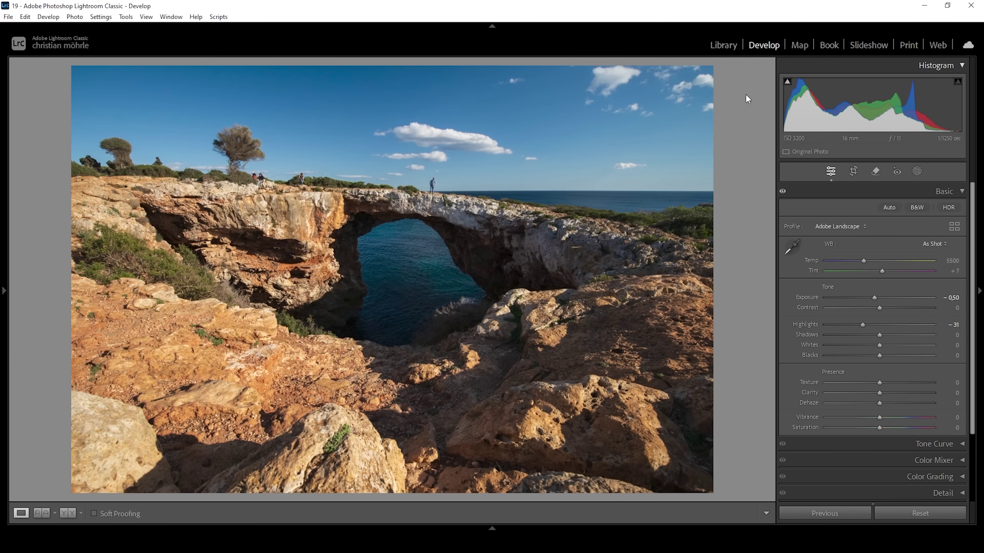
Lift Shadows to +34 and Blacks to +44.
{"action": "mouse_move", "coordinate": [787, 83]}
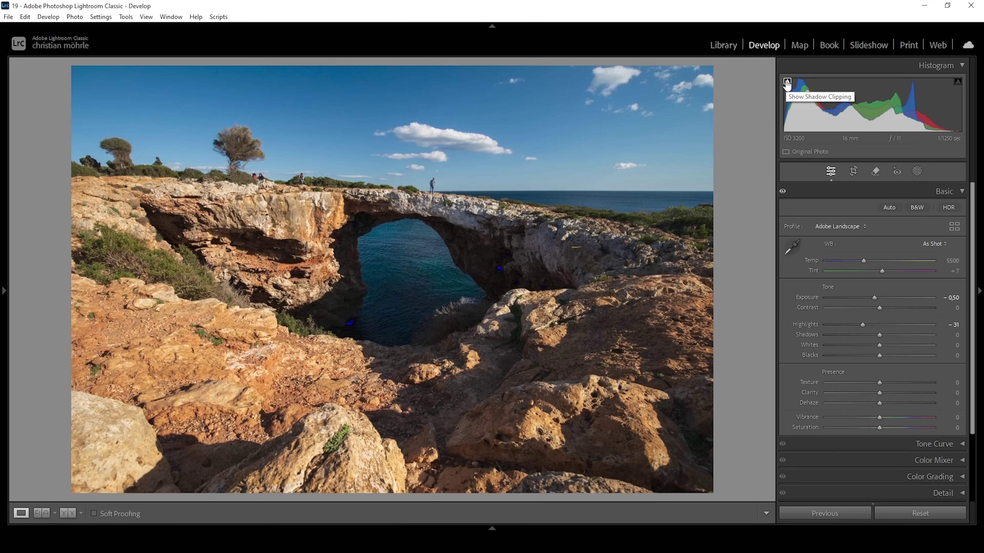
{"action": "left_click_drag", "start_coordinate": [878, 338], "coordinate": [899, 333]}
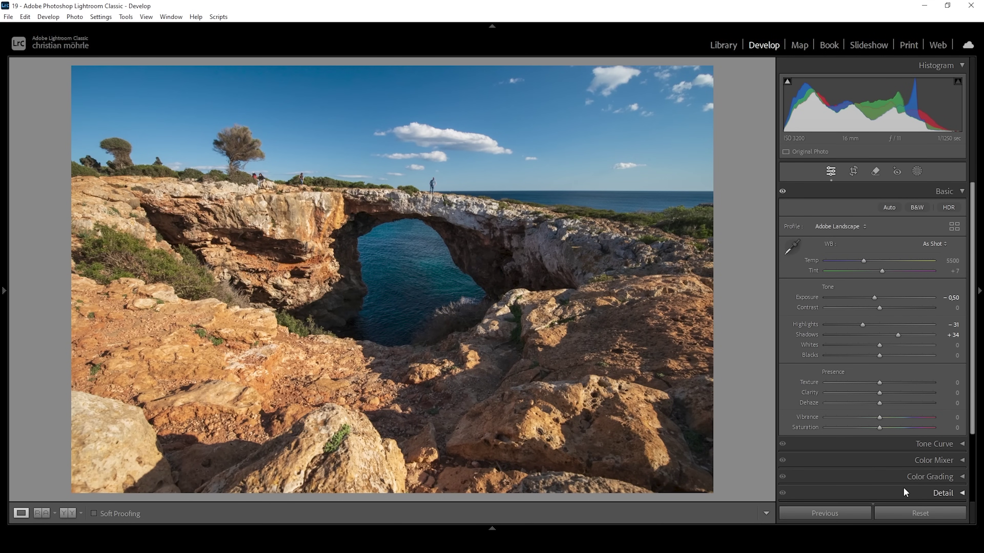
{"action": "left_click_drag", "start_coordinate": [880, 358], "coordinate": [904, 360]}
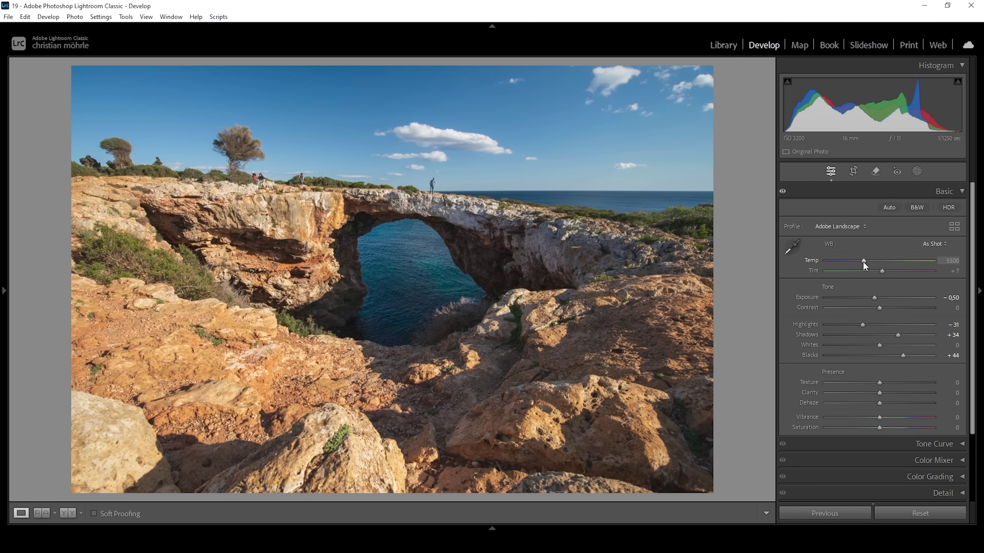
Set Temp to 5450 and Texture, Clarity and Vibrance to +6, then compare Before/After side by side.
{"action": "left_click_drag", "start_coordinate": [864, 264], "coordinate": [863, 265]}
{"action": "left_click", "coordinate": [950, 260]}
{"action": "left_click_drag", "start_coordinate": [884, 383], "coordinate": [882, 391]}
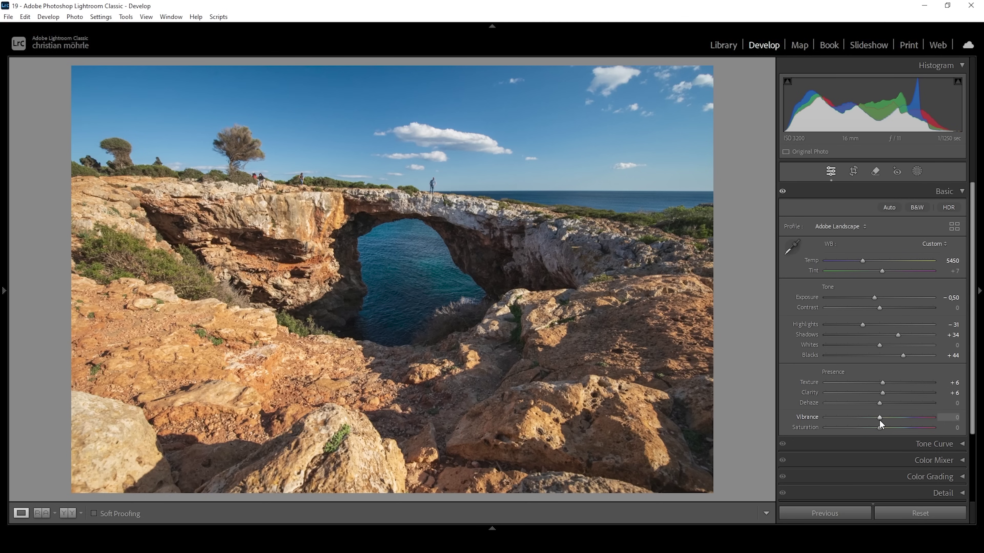
{"action": "left_click_drag", "start_coordinate": [881, 424], "coordinate": [882, 425]}
{"action": "left_click", "coordinate": [73, 513]}
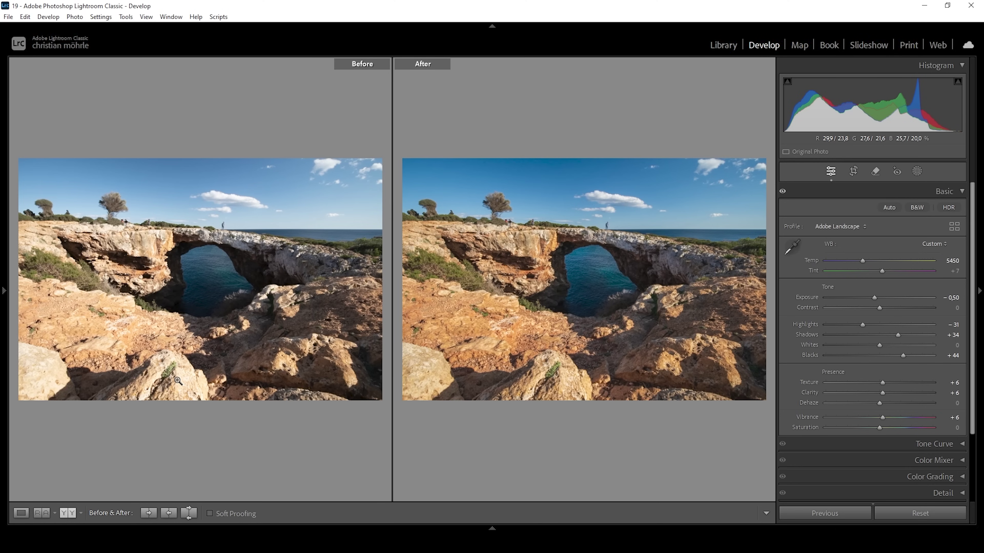
{"action": "key", "text": "y"}
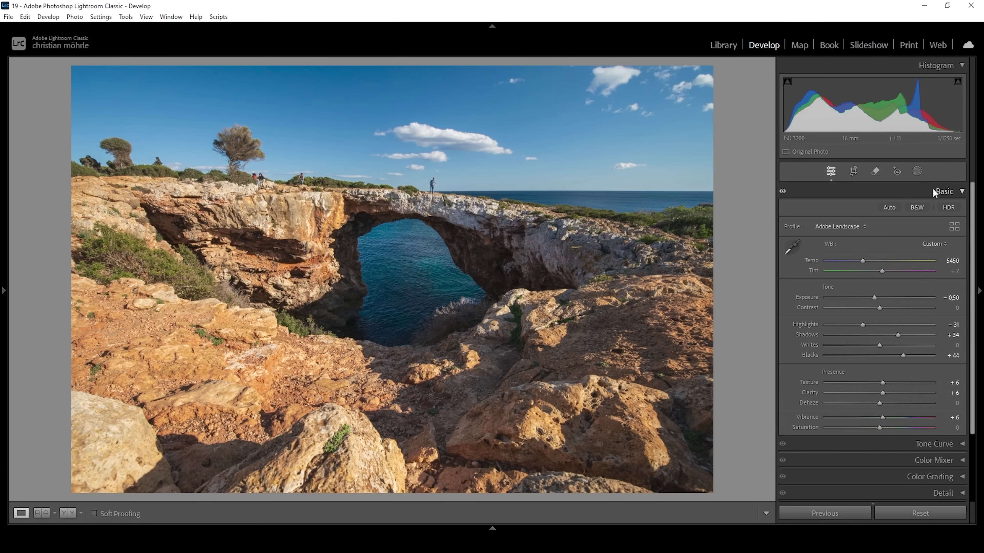
Show the Masking panel's new-mask options for the edited photo.
{"action": "left_click", "coordinate": [917, 172]}
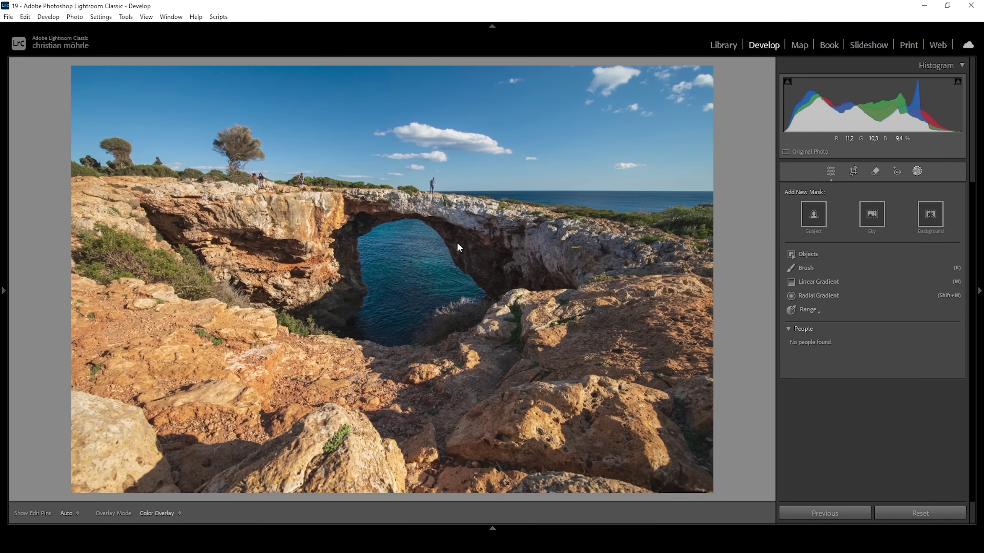
Mask the sky, subtract a linear gradient rising from the horizon, and set Exposure to -0.60.
{"action": "left_click", "coordinate": [872, 215]}
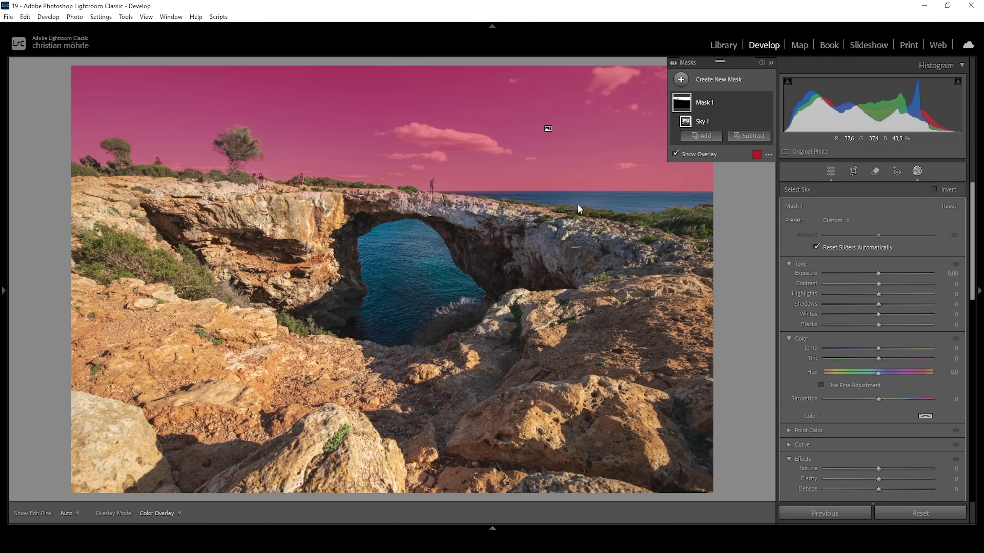
{"action": "left_click", "coordinate": [751, 136]}
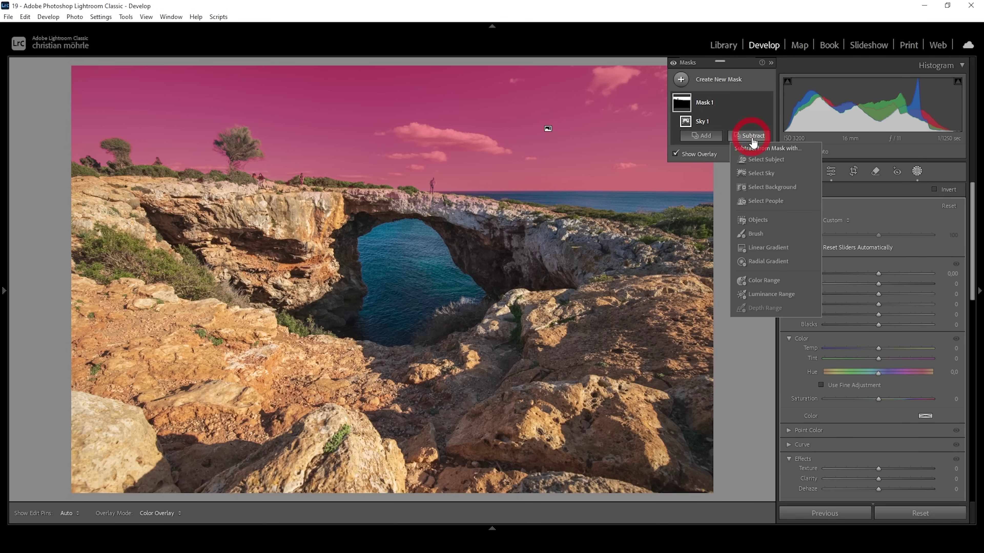
{"action": "left_click", "coordinate": [761, 248]}
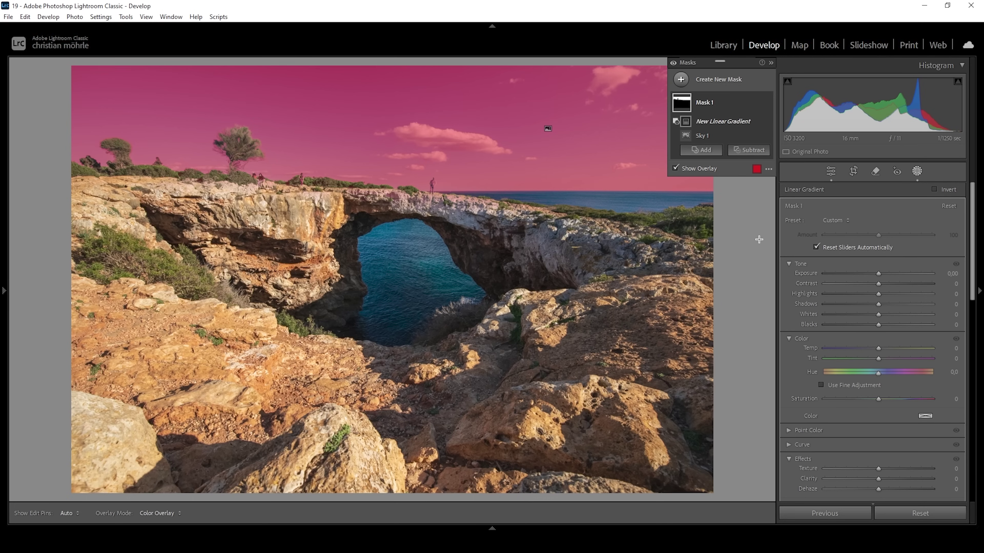
{"action": "left_click_drag", "start_coordinate": [428, 196], "coordinate": [406, 60]}
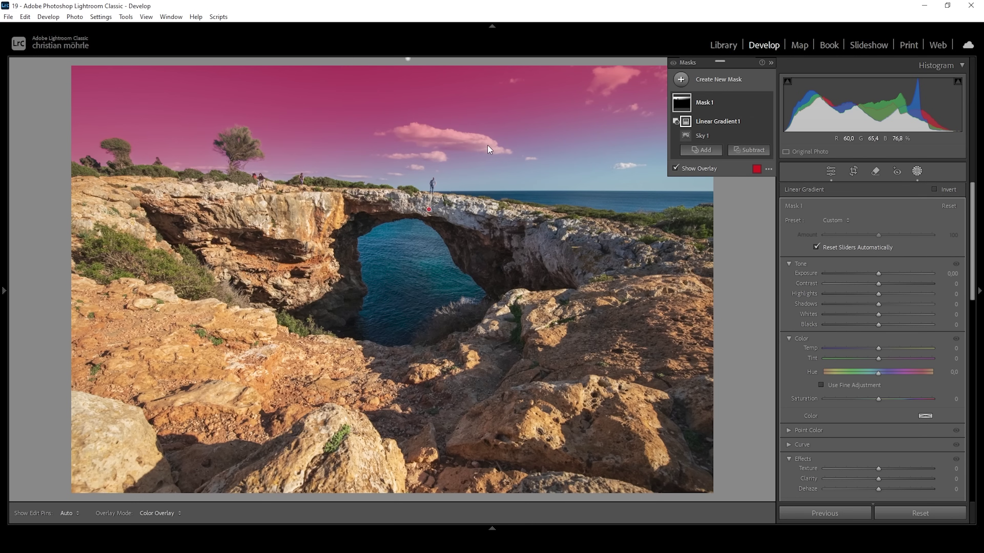
{"action": "left_click_drag", "start_coordinate": [878, 274], "coordinate": [870, 273]}
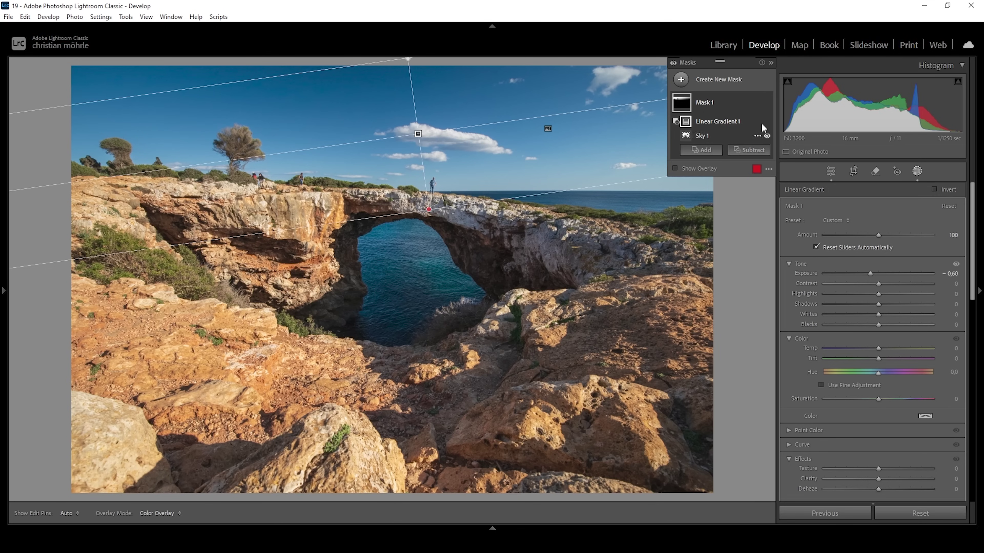
{"action": "left_click", "coordinate": [749, 150]}
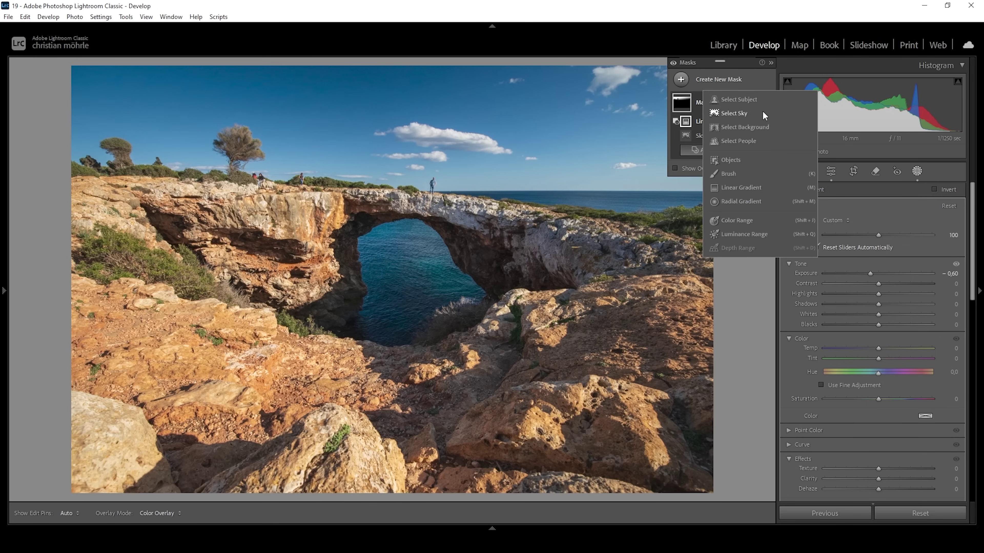
Add a second sky mask with Saturation -9, then start a Color Range mask.
{"action": "left_click", "coordinate": [762, 111]}
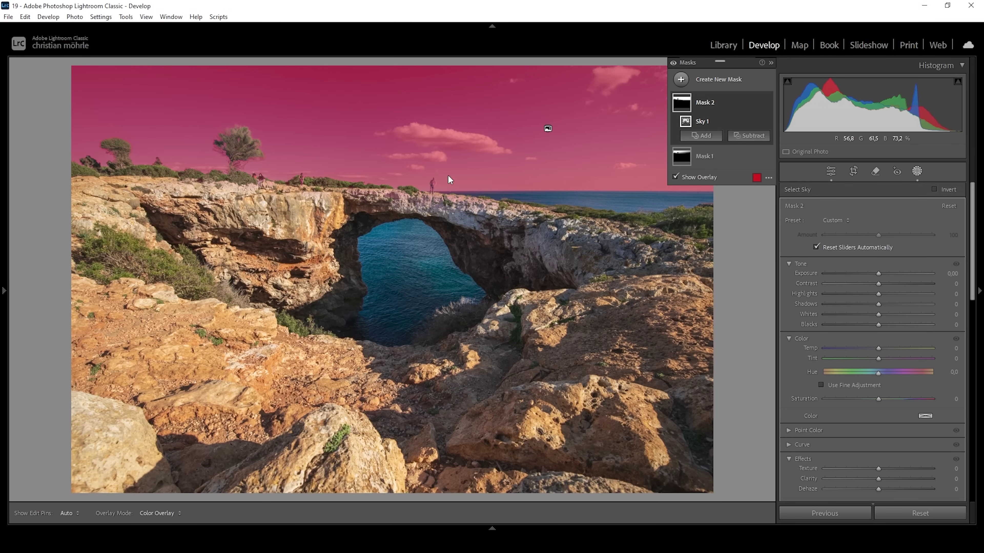
{"action": "key", "text": "shift+w"}
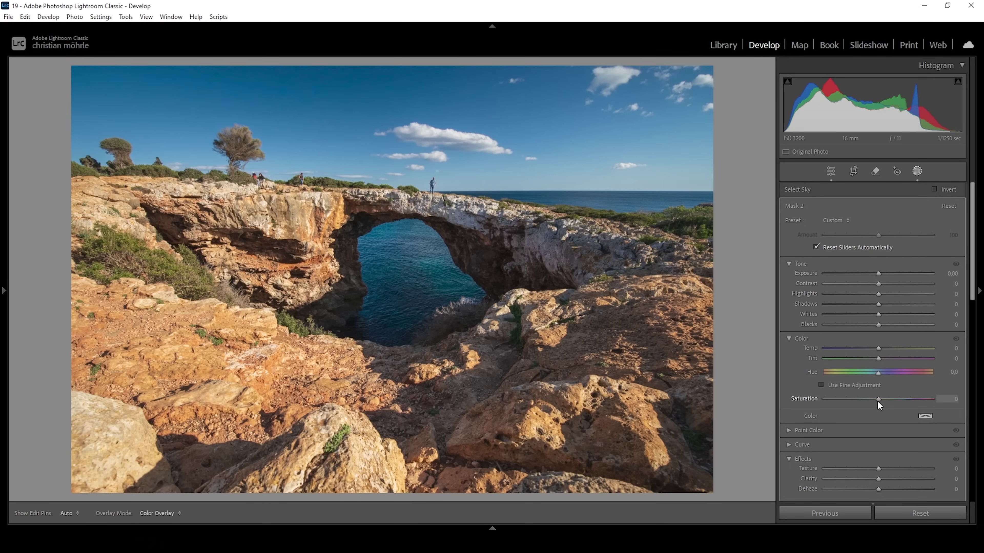
{"action": "left_click_drag", "start_coordinate": [876, 402], "coordinate": [873, 403]}
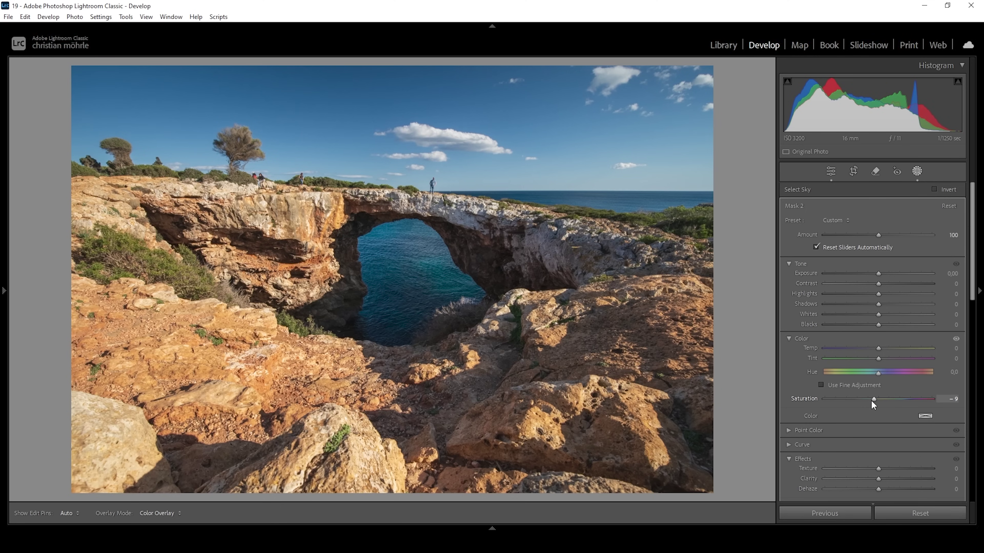
{"action": "left_click_drag", "start_coordinate": [870, 400], "coordinate": [870, 400]}
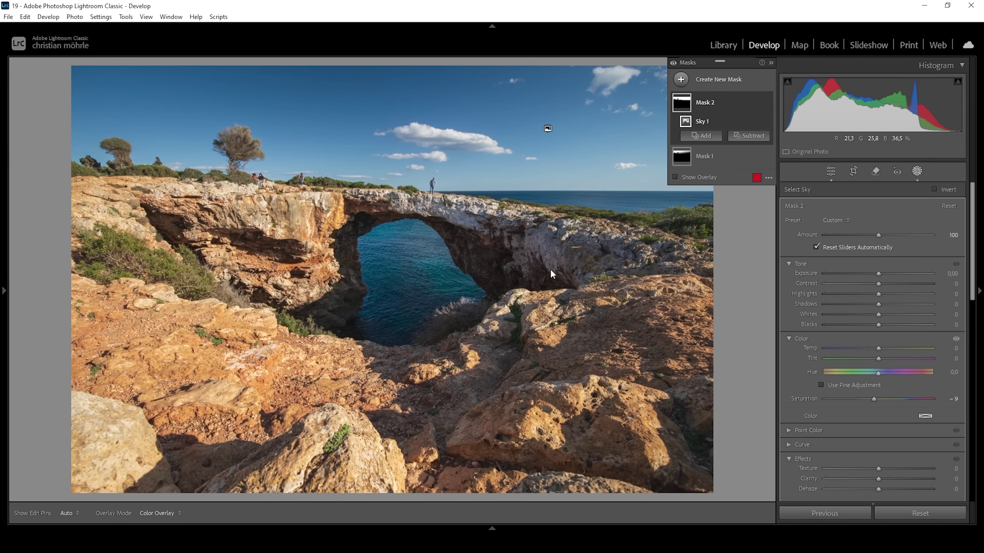
{"action": "left_click", "coordinate": [681, 79]}
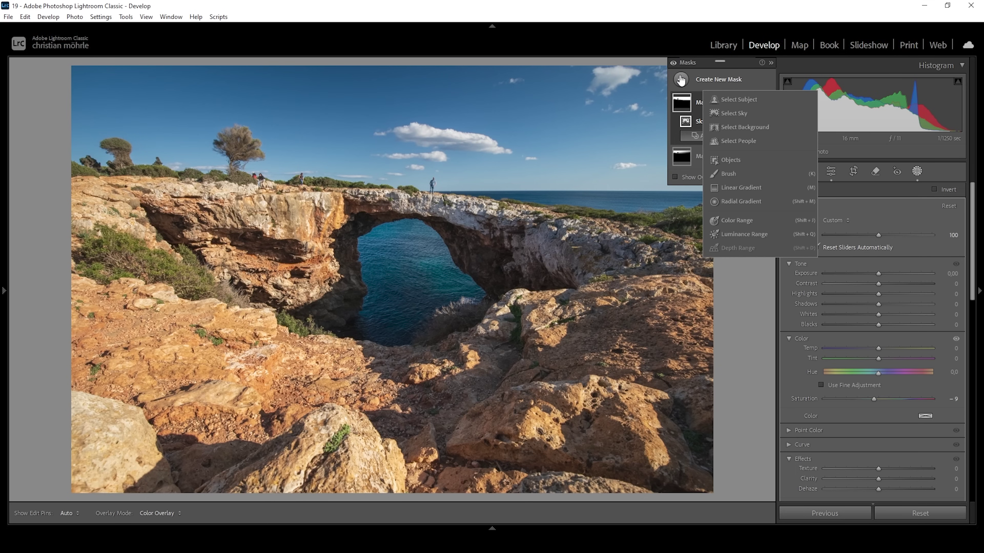
{"action": "left_click", "coordinate": [744, 224]}
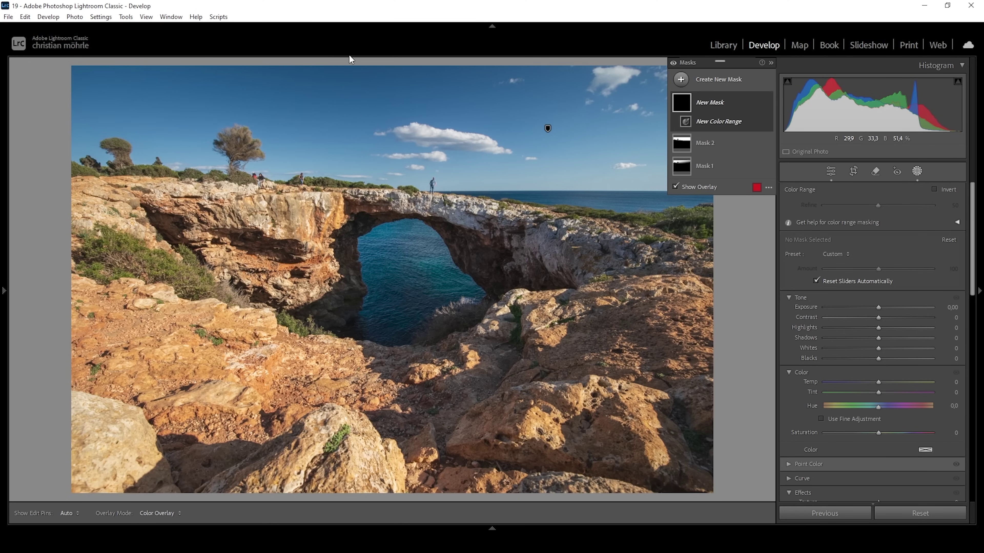
Sample the blue sky for the Color Range mask and tighten it to exclude the sea.
{"action": "left_click", "coordinate": [84, 77]}
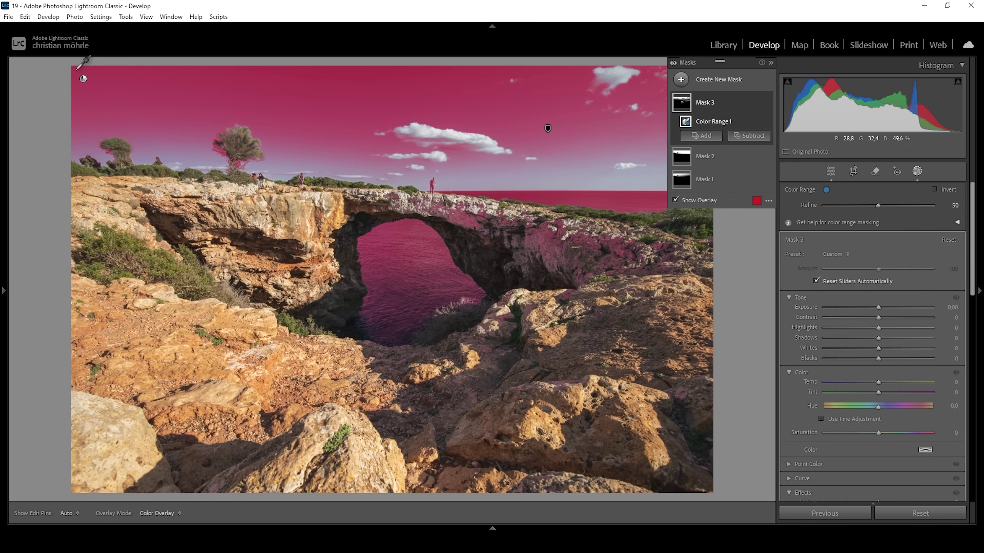
{"action": "key", "text": "shift+w"}
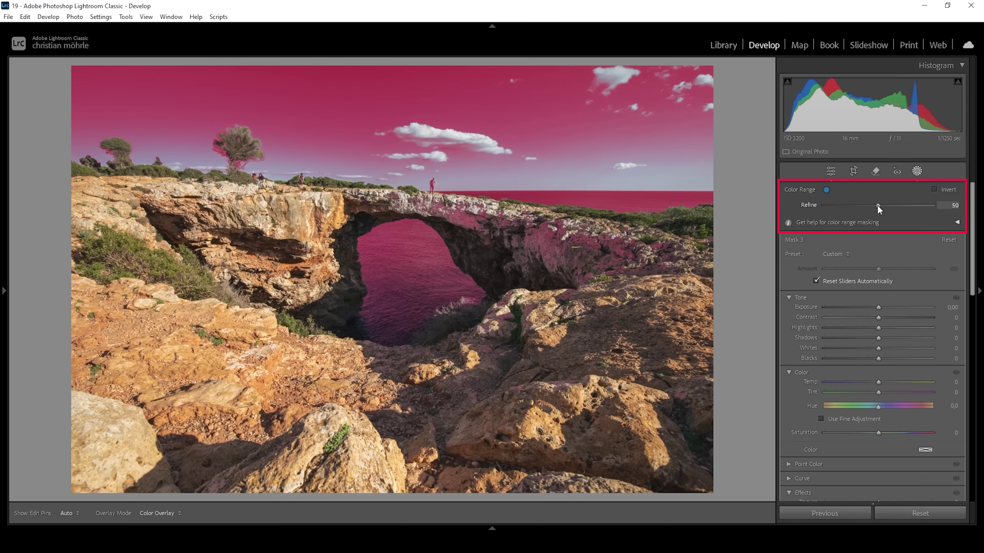
{"action": "left_click_drag", "start_coordinate": [873, 208], "coordinate": [860, 206]}
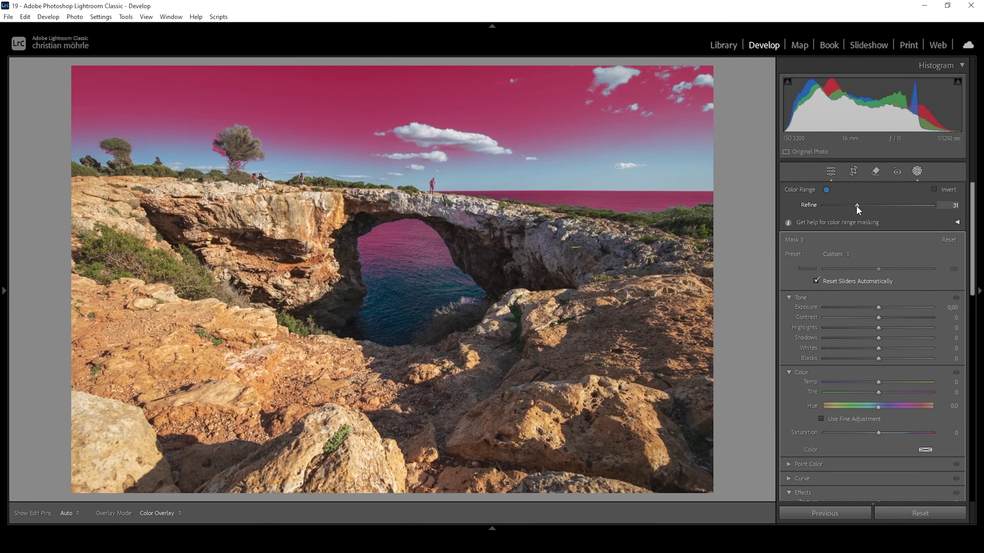
{"action": "key", "text": "shift+w"}
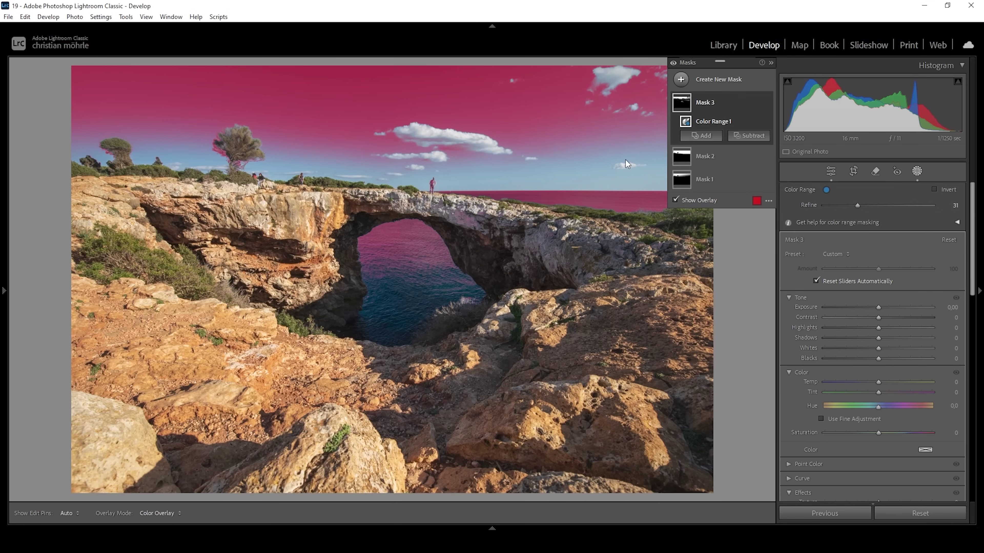
Subtract two linear gradients, removing the right sky and sparing the lower treeline.
{"action": "left_click", "coordinate": [757, 136]}
{"action": "left_click", "coordinate": [774, 222]}
{"action": "mouse_move", "coordinate": [411, 111]}
{"action": "left_mouse_down"}
{"action": "mouse_move", "coordinate": [121, 105]}
{"action": "mouse_move", "coordinate": [398, 106]}
{"action": "mouse_move", "coordinate": [266, 108]}
{"action": "mouse_move", "coordinate": [309, 108]}
{"action": "mouse_move", "coordinate": [286, 70]}
{"action": "left_mouse_up"}
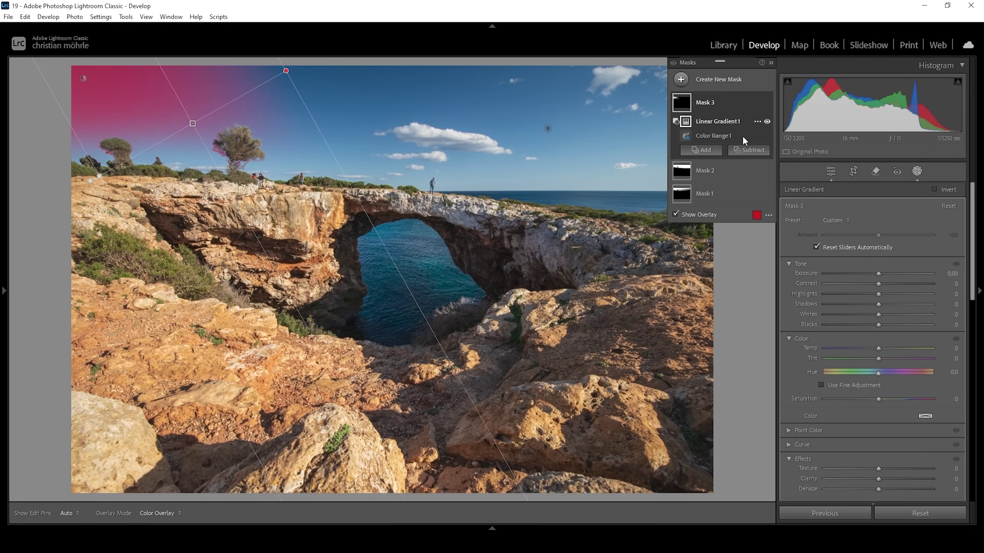
{"action": "left_click", "coordinate": [745, 151]}
{"action": "left_click", "coordinate": [775, 263]}
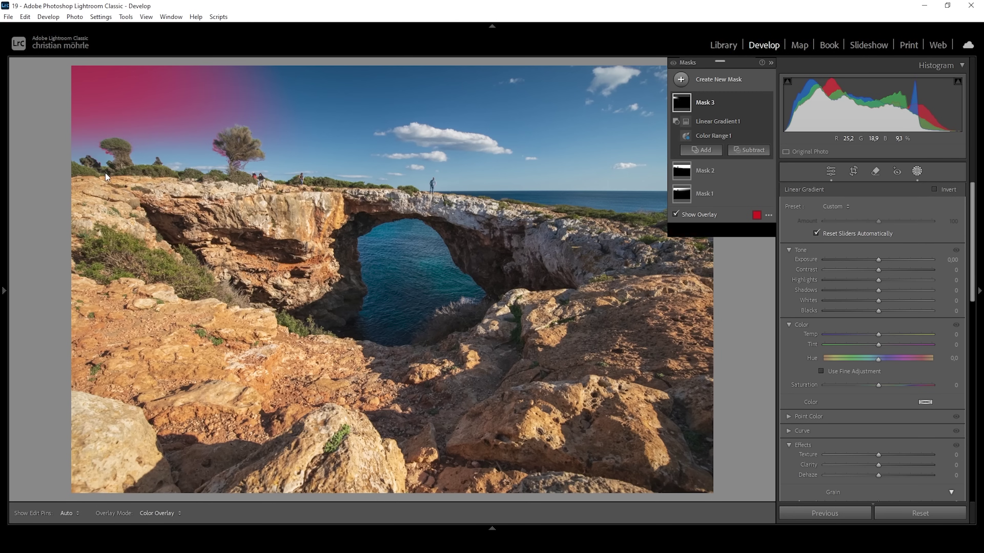
{"action": "mouse_move", "coordinate": [170, 174]}
{"action": "left_mouse_down"}
{"action": "mouse_move", "coordinate": [150, 88]}
{"action": "mouse_move", "coordinate": [176, 219]}
{"action": "left_mouse_up"}
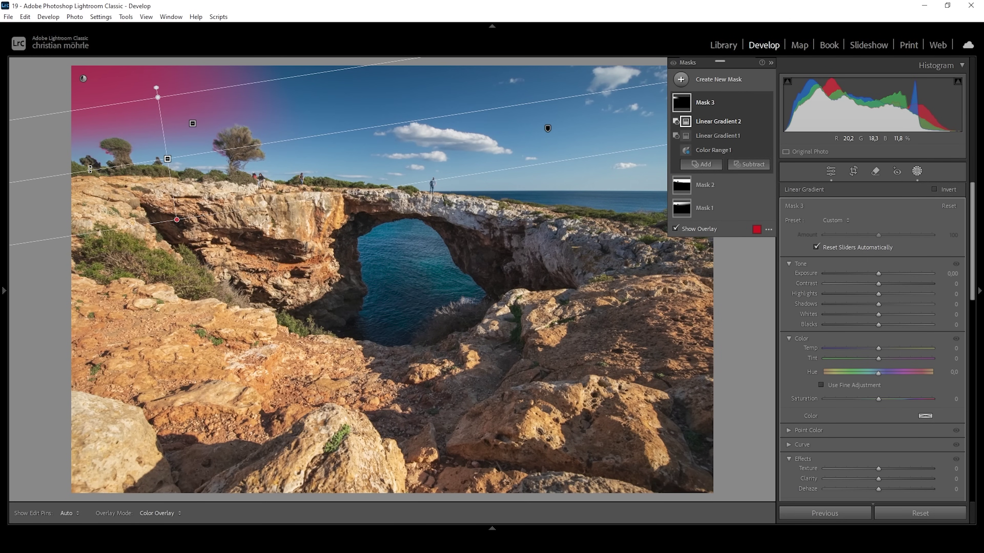
Darken the masked upper-left sky corner to Exposure -0.50.
{"action": "left_click", "coordinate": [878, 274]}
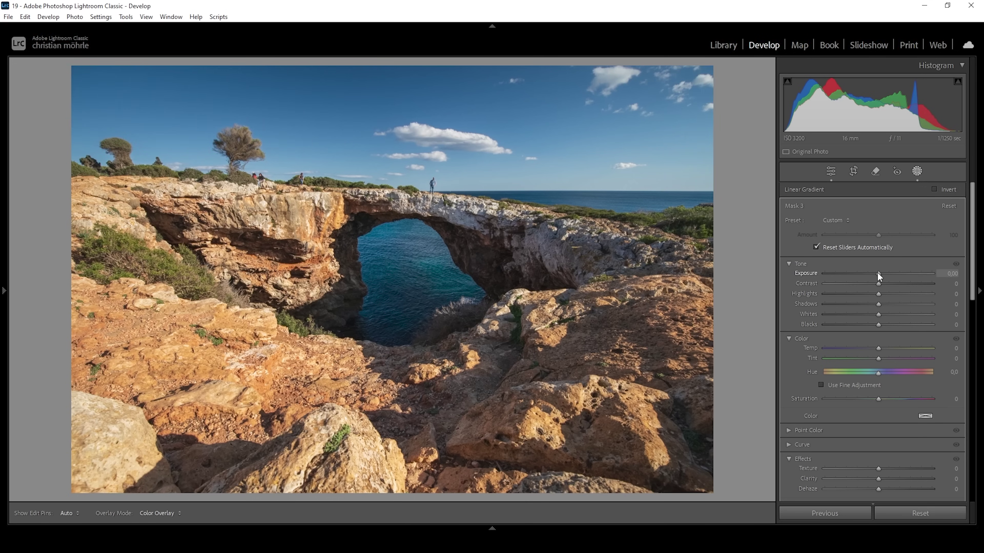
{"action": "left_click_drag", "start_coordinate": [875, 272], "coordinate": [873, 273]}
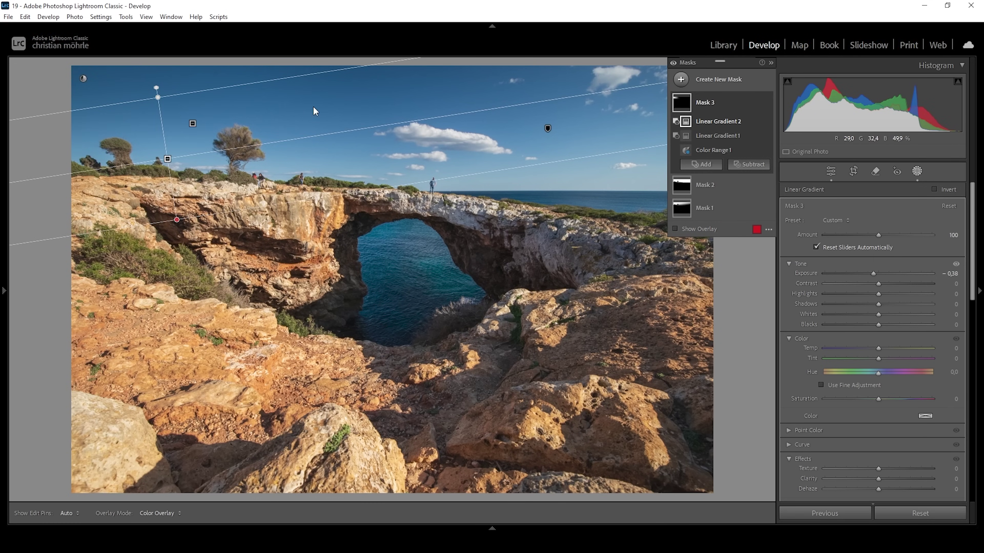
{"action": "left_click_drag", "start_coordinate": [873, 273], "coordinate": [871, 273]}
{"action": "left_click", "coordinate": [681, 79]}
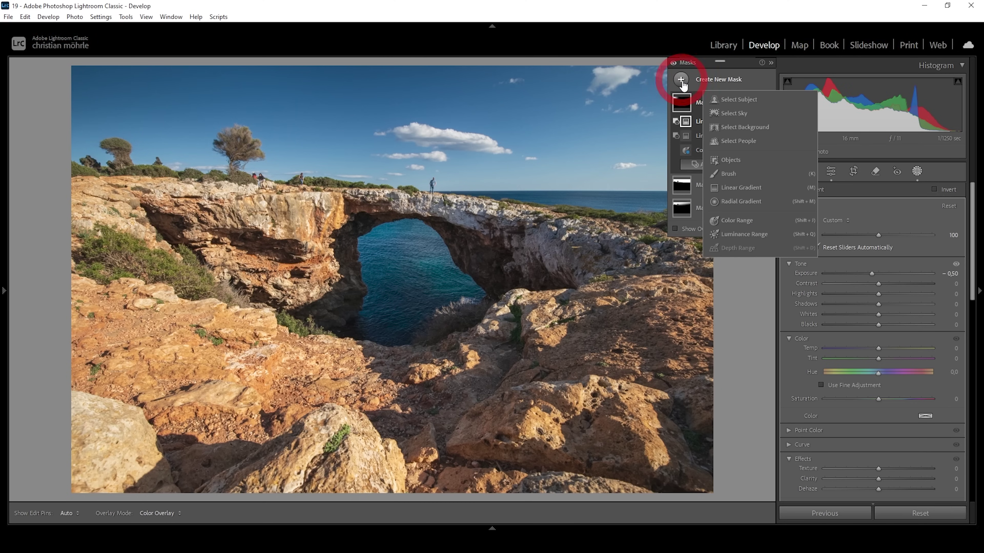
Add a sky mask minus a linear gradient rising from the arch, darkened to Exposure -0.70.
{"action": "left_click", "coordinate": [747, 116]}
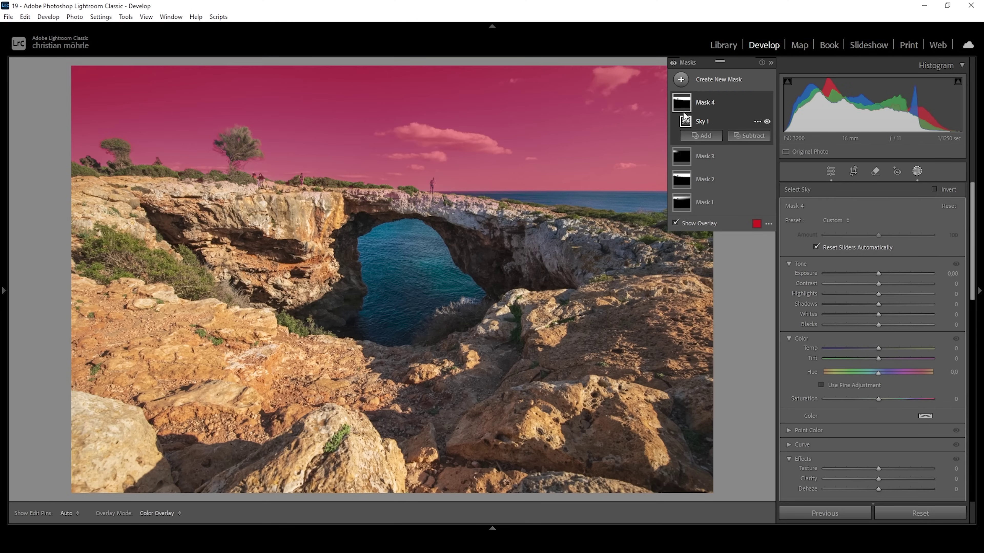
{"action": "left_click", "coordinate": [749, 136]}
{"action": "left_click", "coordinate": [757, 250]}
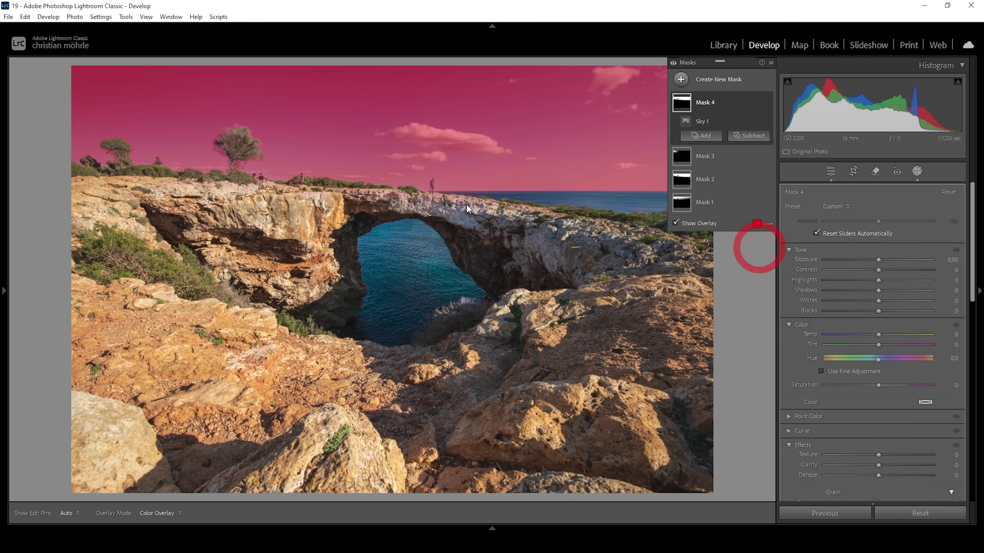
{"action": "left_click_drag", "start_coordinate": [495, 192], "coordinate": [472, 39]}
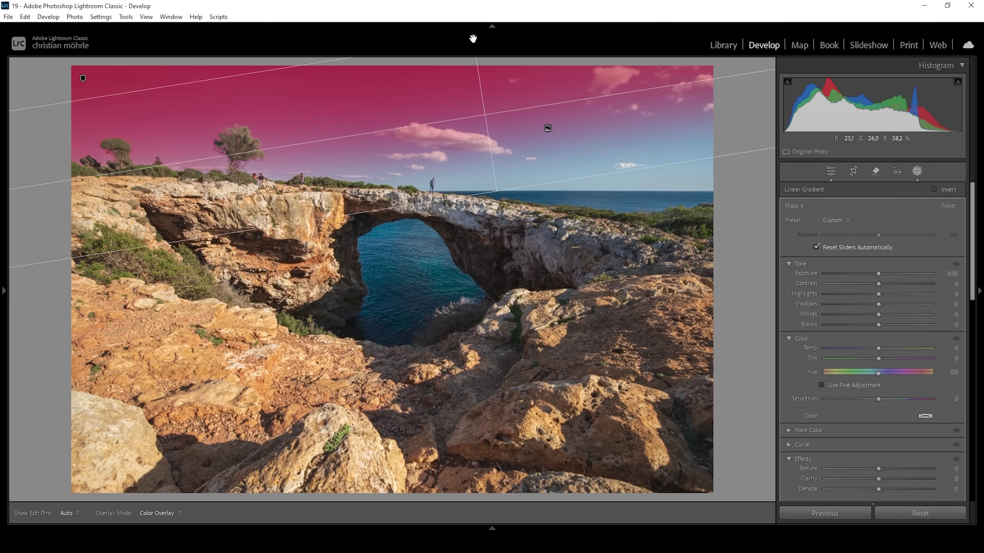
{"action": "left_click_drag", "start_coordinate": [879, 274], "coordinate": [868, 271]}
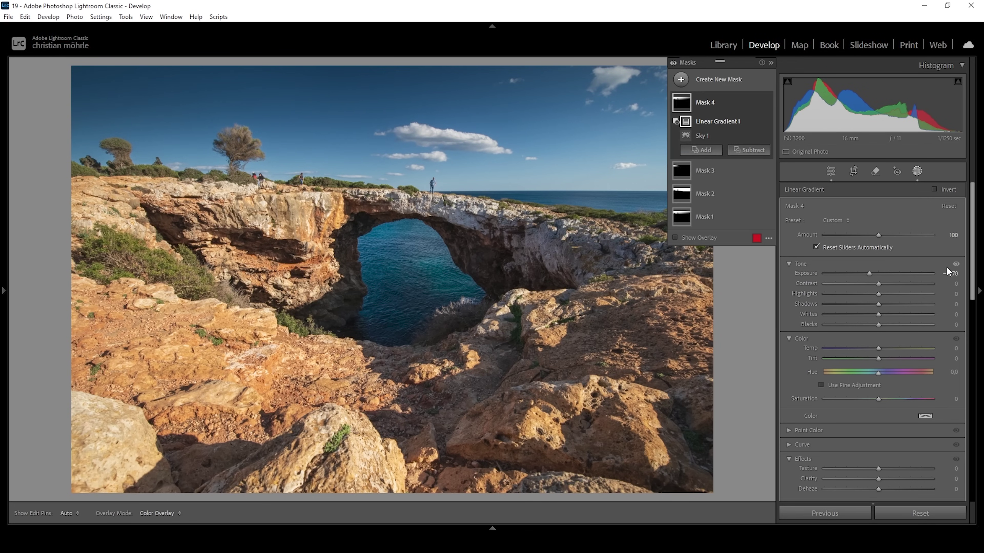
{"action": "mouse_move", "coordinate": [761, 171]}
{"action": "left_click", "coordinate": [688, 81]}
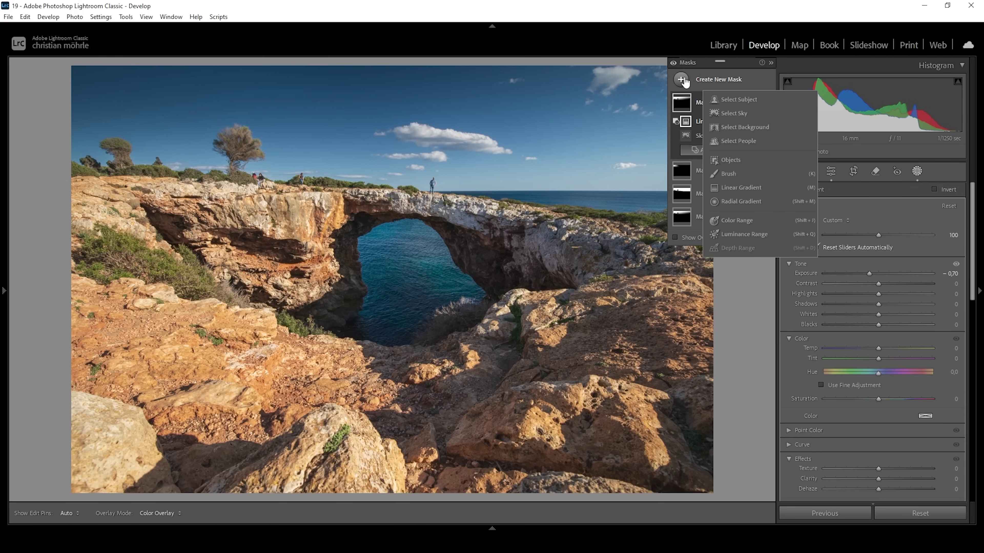
Draw a radial gradient over the horizon right of the arch, widening and enlarging the ellipse.
{"action": "left_click", "coordinate": [732, 235]}
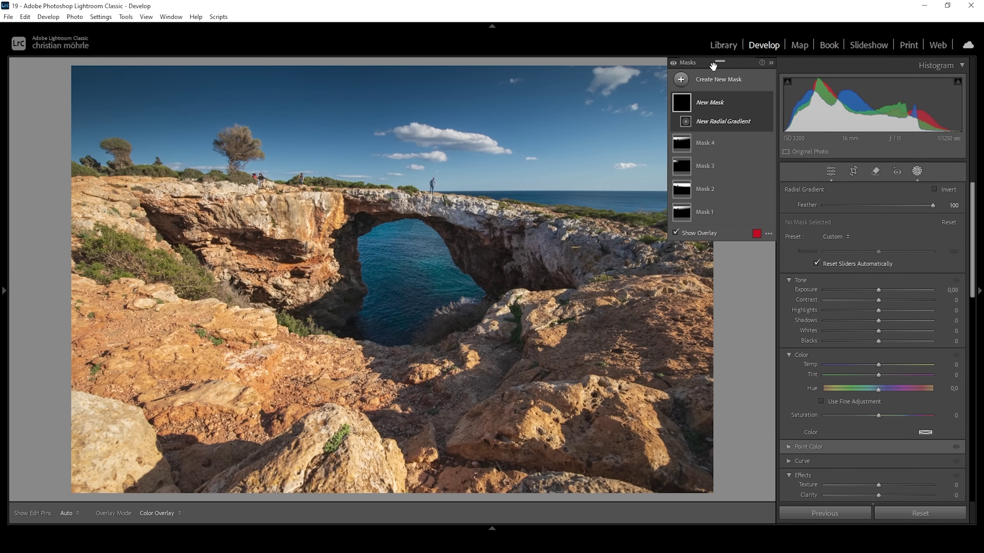
{"action": "mouse_move", "coordinate": [692, 66]}
{"action": "left_mouse_down"}
{"action": "mouse_move", "coordinate": [606, 124]}
{"action": "mouse_move", "coordinate": [206, 207]}
{"action": "left_mouse_up"}
{"action": "left_click_drag", "start_coordinate": [623, 177], "coordinate": [784, 222]}
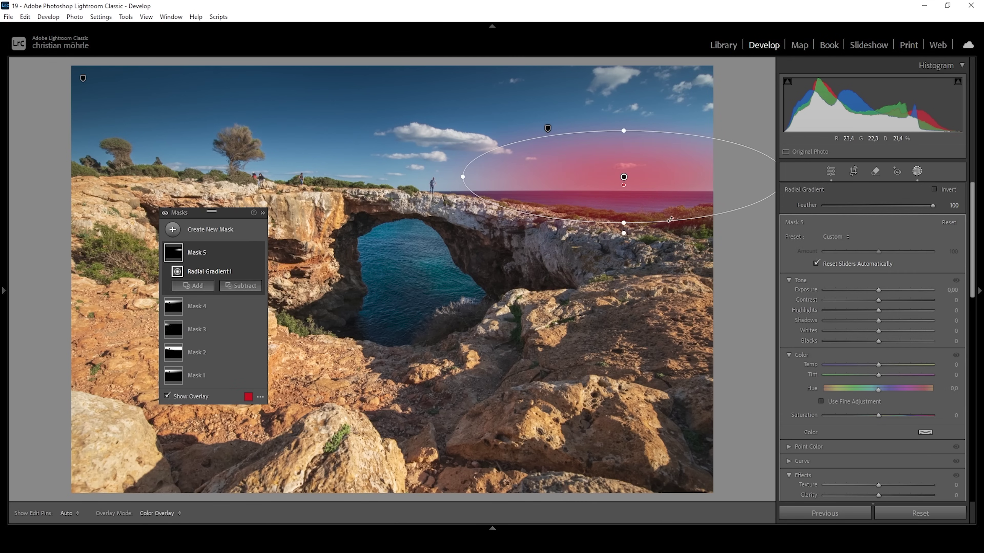
{"action": "left_click_drag", "start_coordinate": [625, 177], "coordinate": [722, 190]}
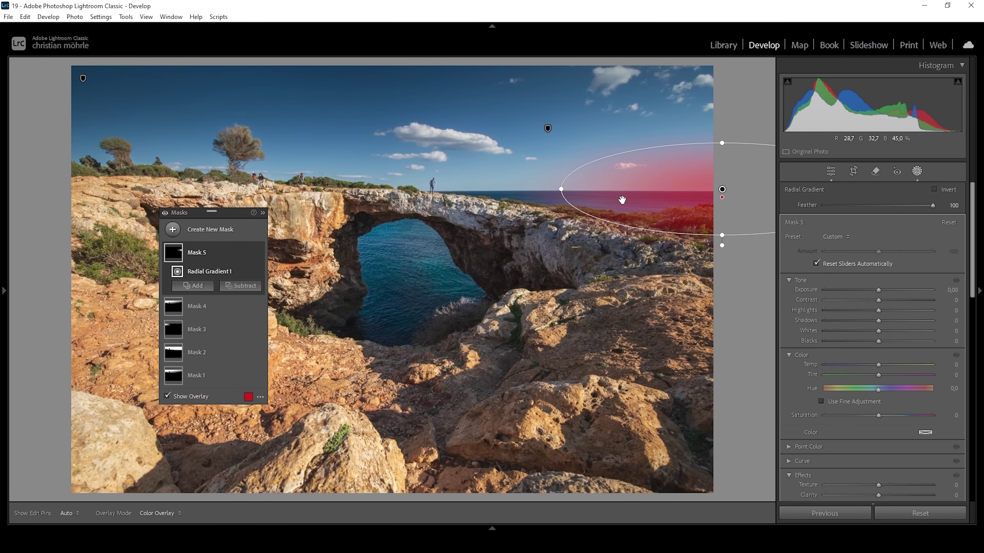
{"action": "left_click_drag", "start_coordinate": [561, 190], "coordinate": [423, 189]}
{"action": "left_click_drag", "start_coordinate": [723, 144], "coordinate": [725, 132]}
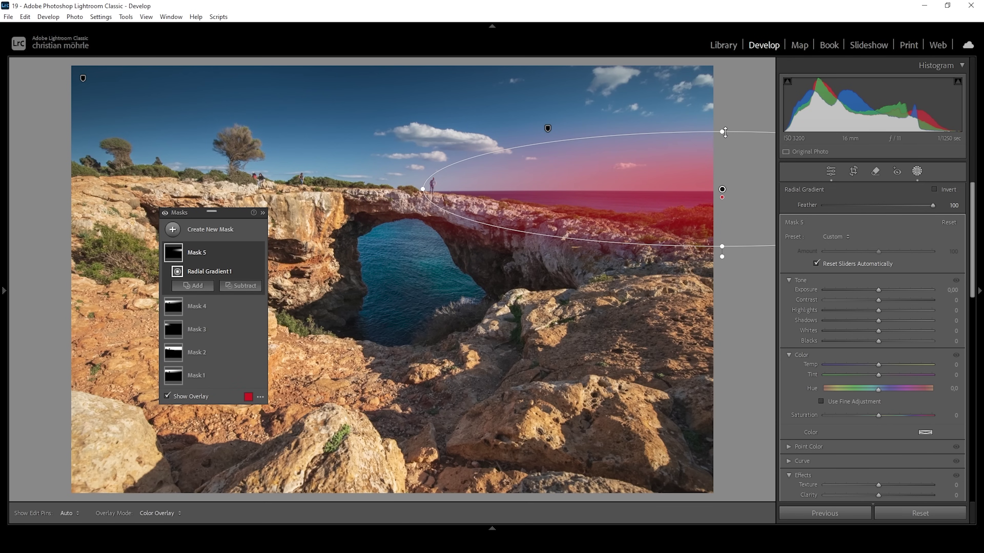
Give the radial mask Whites +28, Blacks +18 and Dehaze -15, then flatten and narrow the ellipse.
{"action": "mouse_move", "coordinate": [879, 341]}
{"action": "left_mouse_down"}
{"action": "mouse_move", "coordinate": [891, 342]}
{"action": "mouse_move", "coordinate": [885, 331]}
{"action": "mouse_move", "coordinate": [893, 330]}
{"action": "left_mouse_up"}
{"action": "scroll", "coordinate": [887, 348], "scroll_direction": "down", "scroll_amount": 3}
{"action": "left_click_drag", "start_coordinate": [878, 382], "coordinate": [871, 385]}
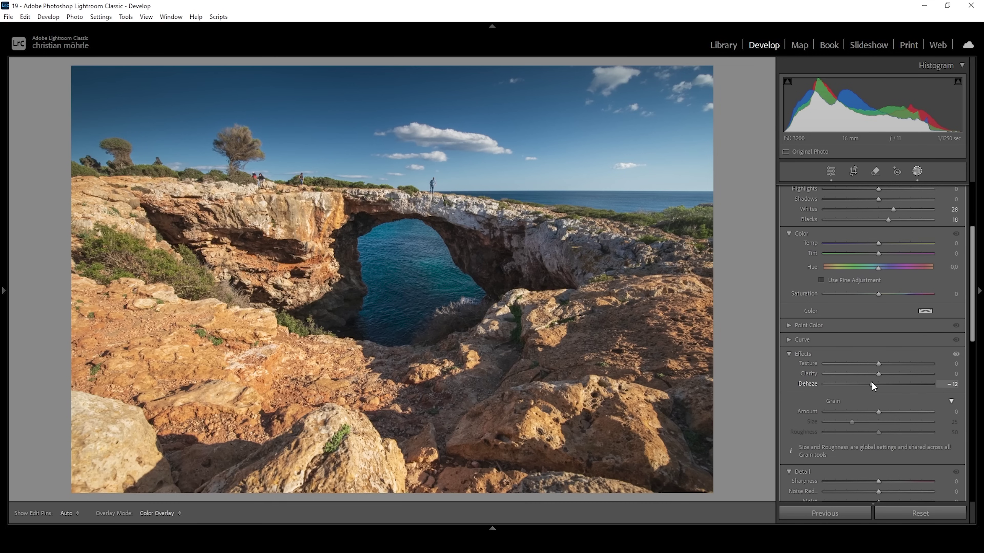
{"action": "left_click_drag", "start_coordinate": [870, 383], "coordinate": [870, 383]}
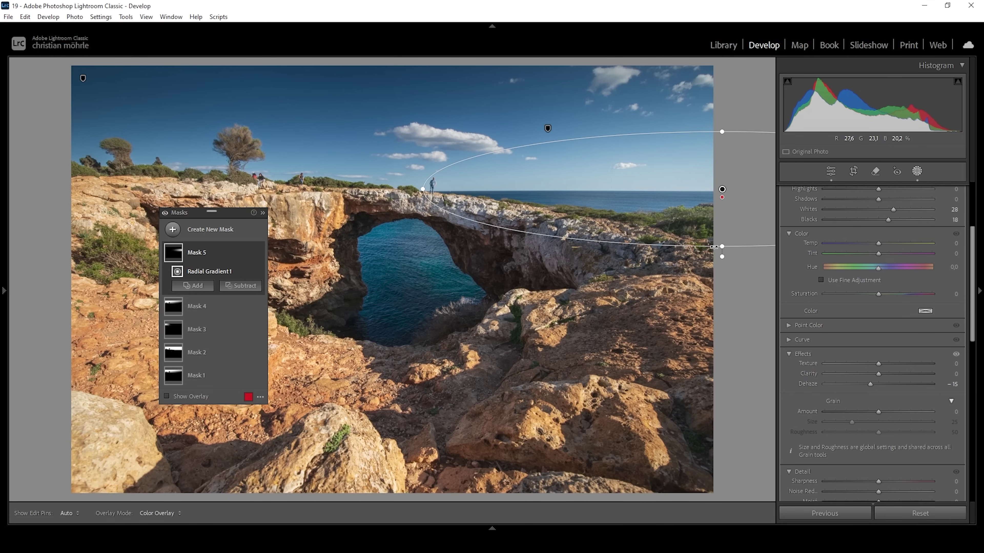
{"action": "mouse_move", "coordinate": [722, 250]}
{"action": "left_mouse_down"}
{"action": "mouse_move", "coordinate": [721, 234]}
{"action": "mouse_move", "coordinate": [721, 243]}
{"action": "left_mouse_up"}
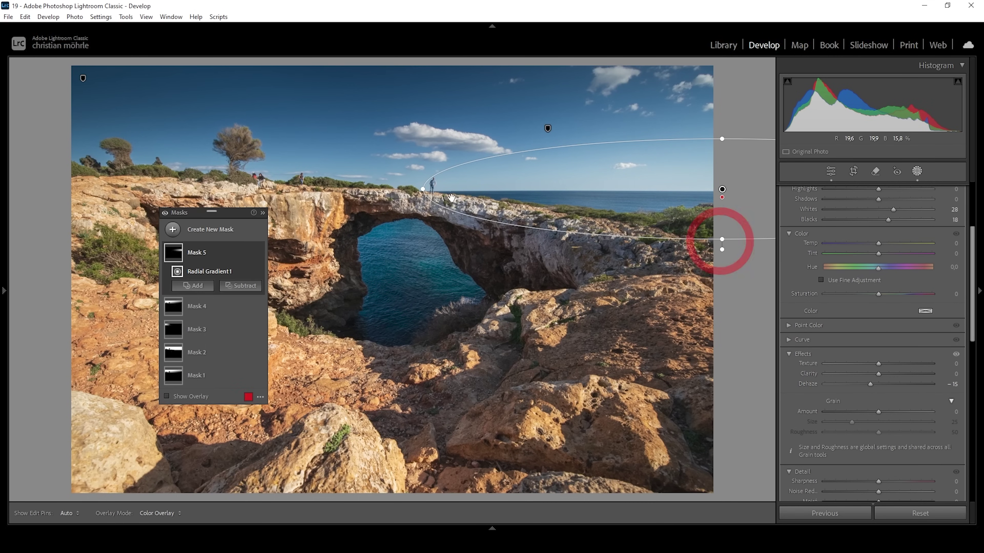
{"action": "left_click_drag", "start_coordinate": [421, 190], "coordinate": [474, 189]}
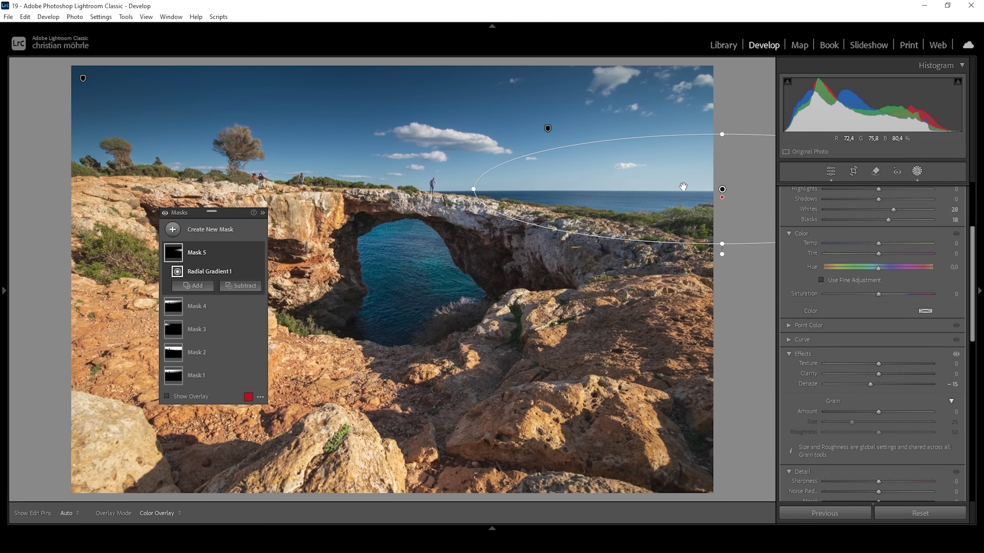
{"action": "left_click", "coordinate": [229, 231]}
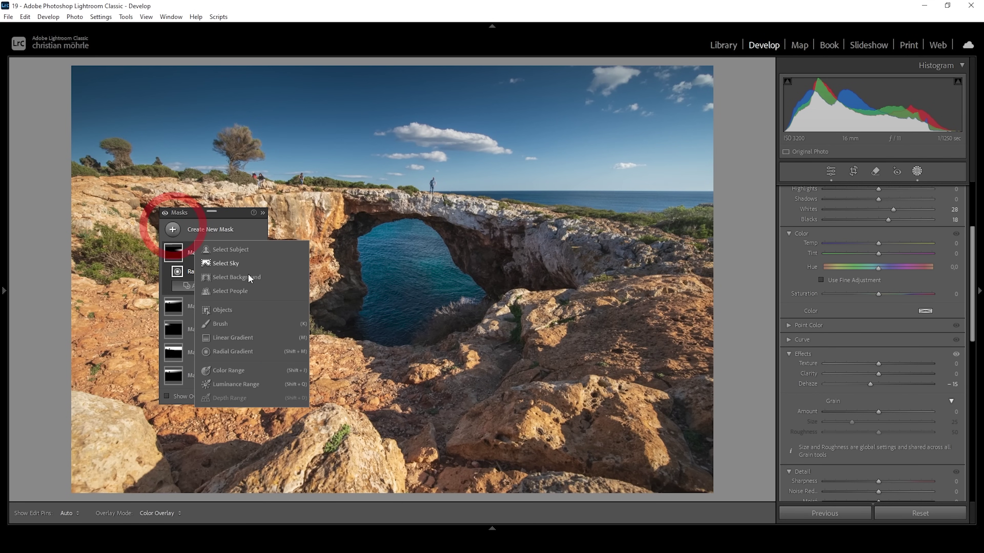
Draw a radial gradient at the right horizon and subtract a linear gradient below the horizon.
{"action": "left_click", "coordinate": [247, 354]}
{"action": "left_click_drag", "start_coordinate": [670, 184], "coordinate": [709, 189]}
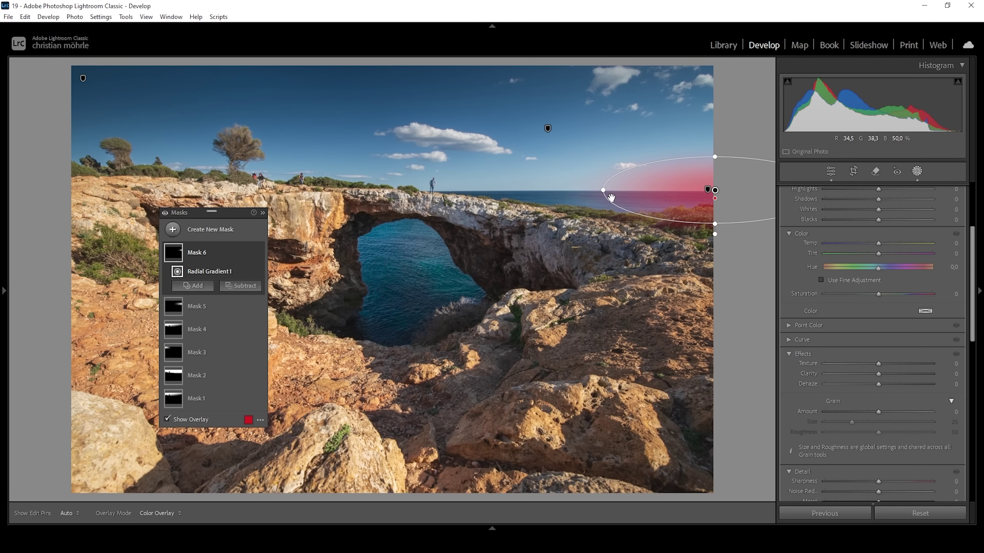
{"action": "left_click_drag", "start_coordinate": [603, 189], "coordinate": [586, 189]}
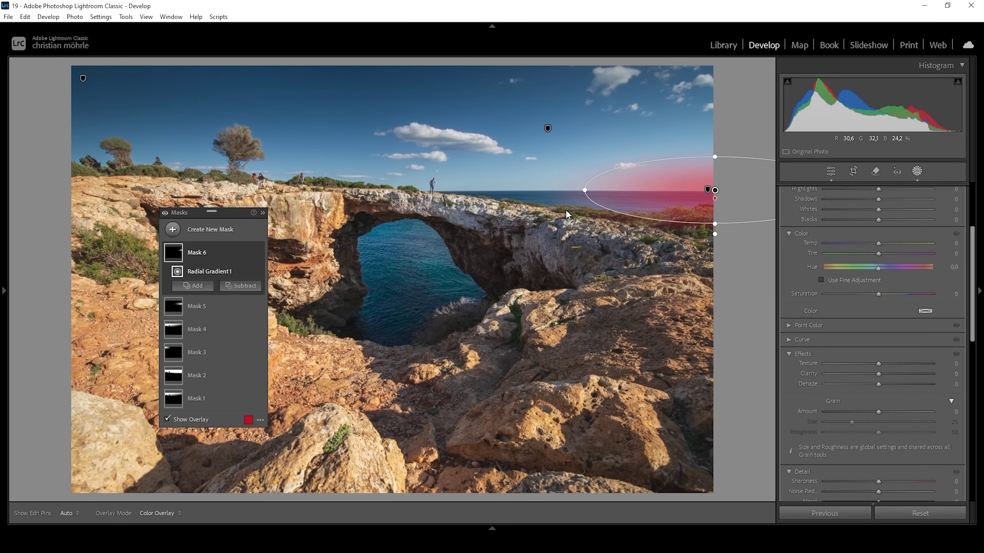
{"action": "mouse_move", "coordinate": [261, 304]}
{"action": "left_click", "coordinate": [254, 286]}
{"action": "left_click", "coordinate": [260, 398]}
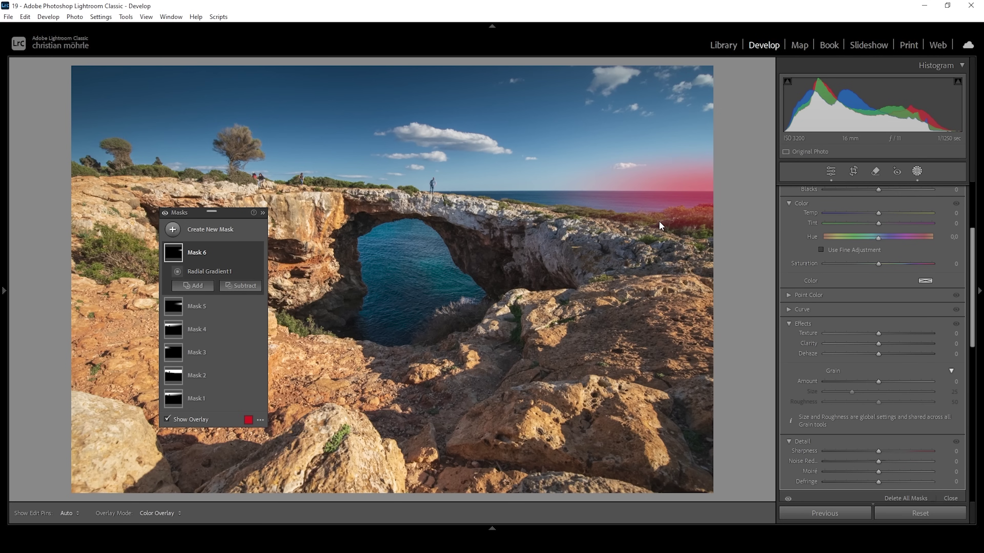
{"action": "left_click_drag", "start_coordinate": [707, 191], "coordinate": [693, 189]}
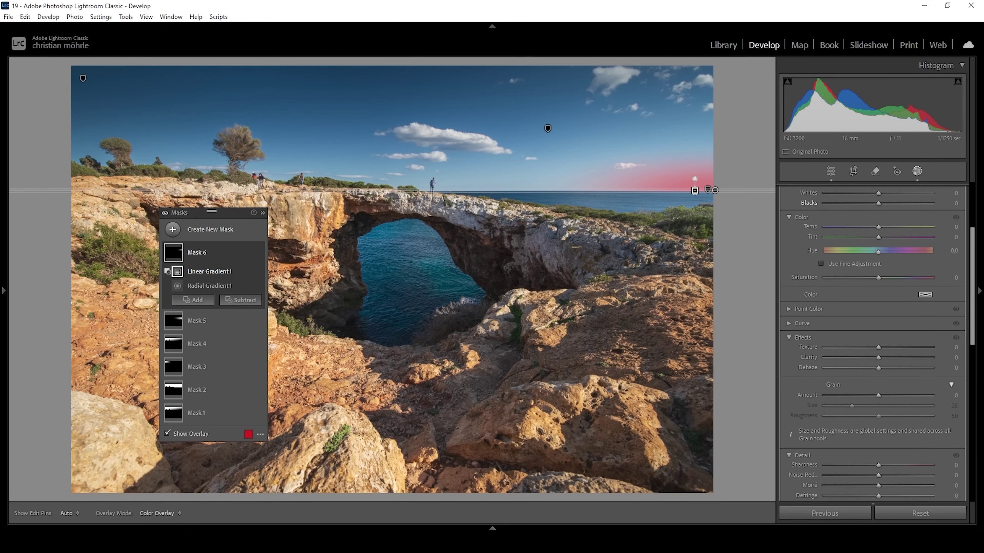
Set the new mask's Whites to +54.
{"action": "scroll", "coordinate": [931, 283], "scroll_direction": "up", "scroll_amount": 5}
{"action": "left_click_drag", "start_coordinate": [879, 314], "coordinate": [901, 315]}
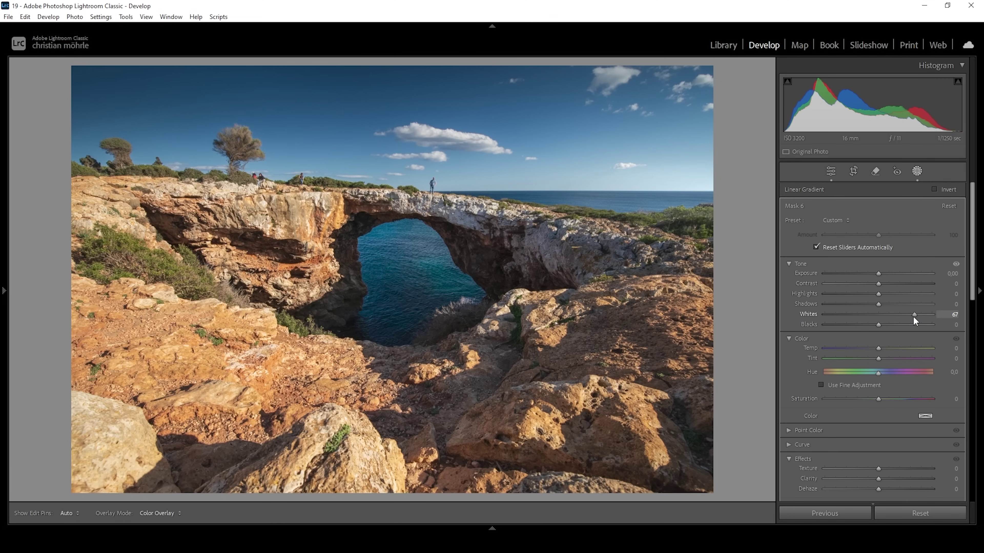
{"action": "left_click_drag", "start_coordinate": [912, 316], "coordinate": [912, 317]}
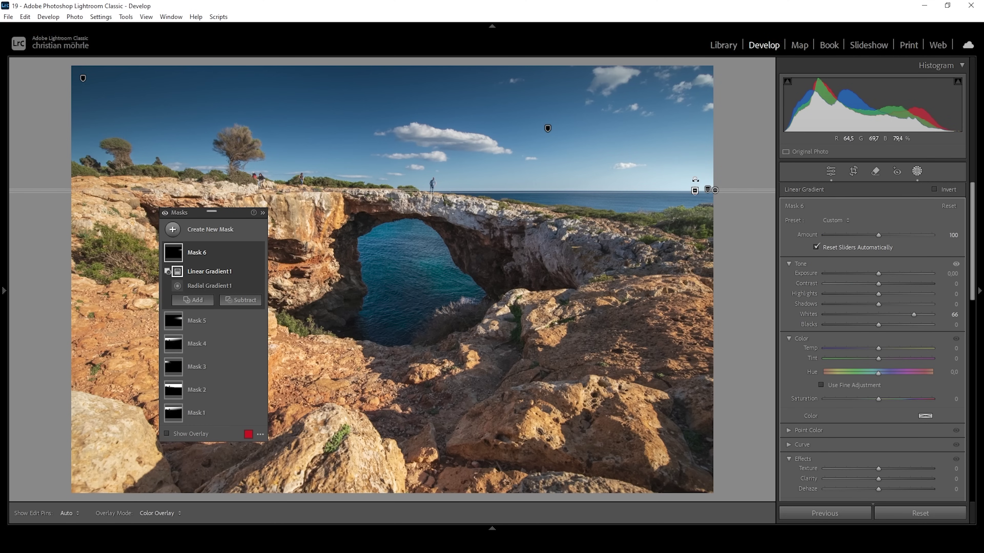
{"action": "left_click_drag", "start_coordinate": [914, 314], "coordinate": [908, 314]}
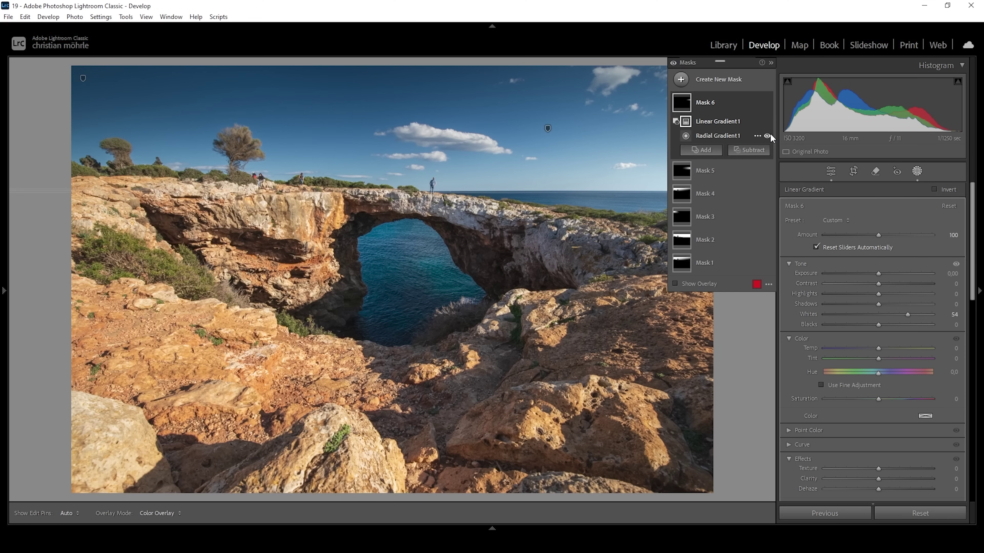
{"action": "left_click", "coordinate": [719, 79]}
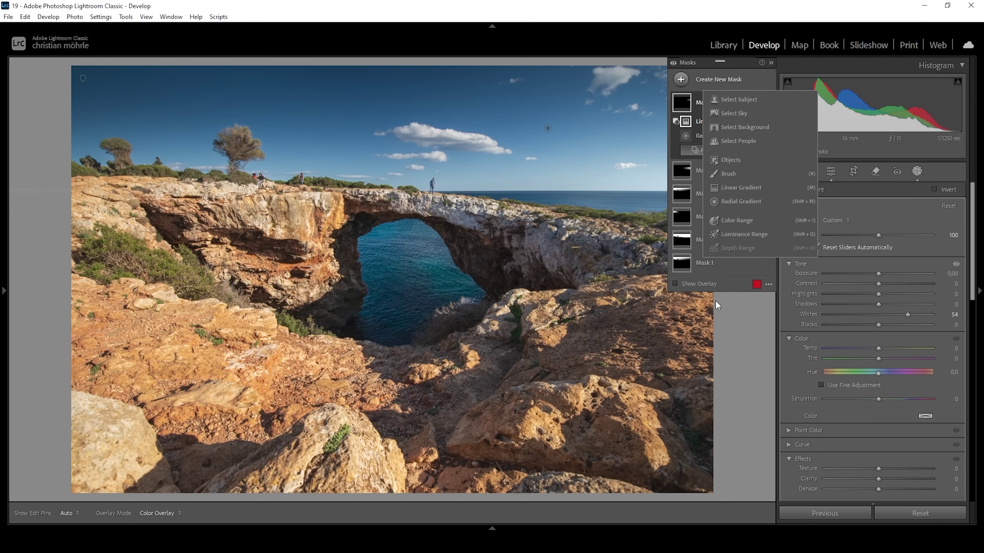
Draw a radial gradient mask and centre the ellipse over the arch.
{"action": "left_click", "coordinate": [738, 202]}
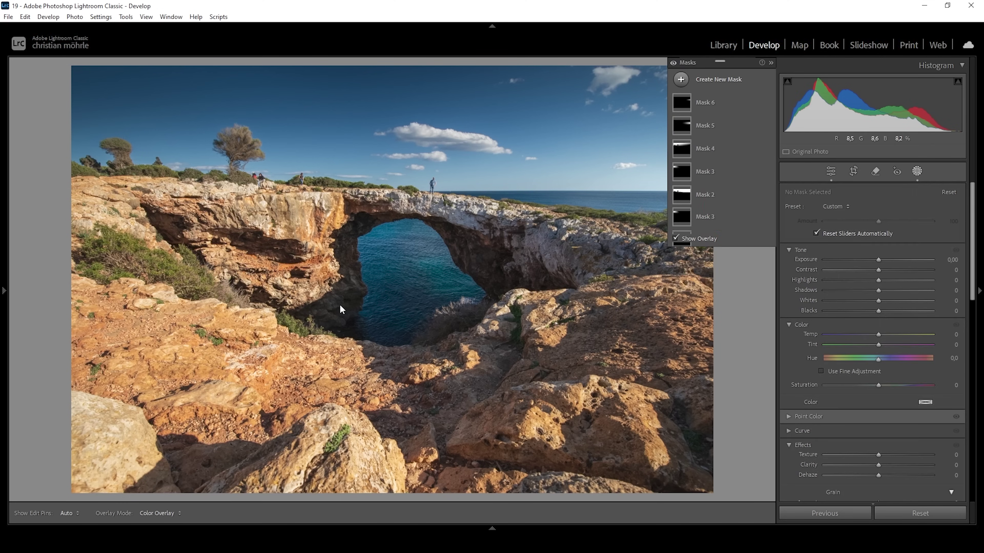
{"action": "left_click_drag", "start_coordinate": [346, 305], "coordinate": [405, 325]}
{"action": "left_click_drag", "start_coordinate": [493, 363], "coordinate": [615, 413]}
{"action": "left_click_drag", "start_coordinate": [279, 281], "coordinate": [318, 280]}
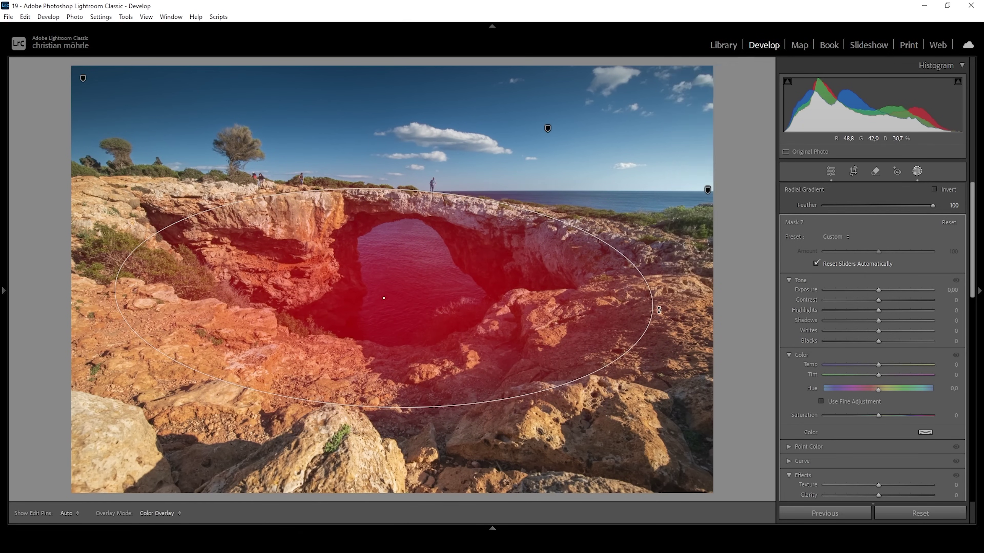
{"action": "mouse_move", "coordinate": [453, 297]}
{"action": "left_mouse_down"}
{"action": "mouse_move", "coordinate": [426, 296]}
{"action": "mouse_move", "coordinate": [446, 297]}
{"action": "left_mouse_up"}
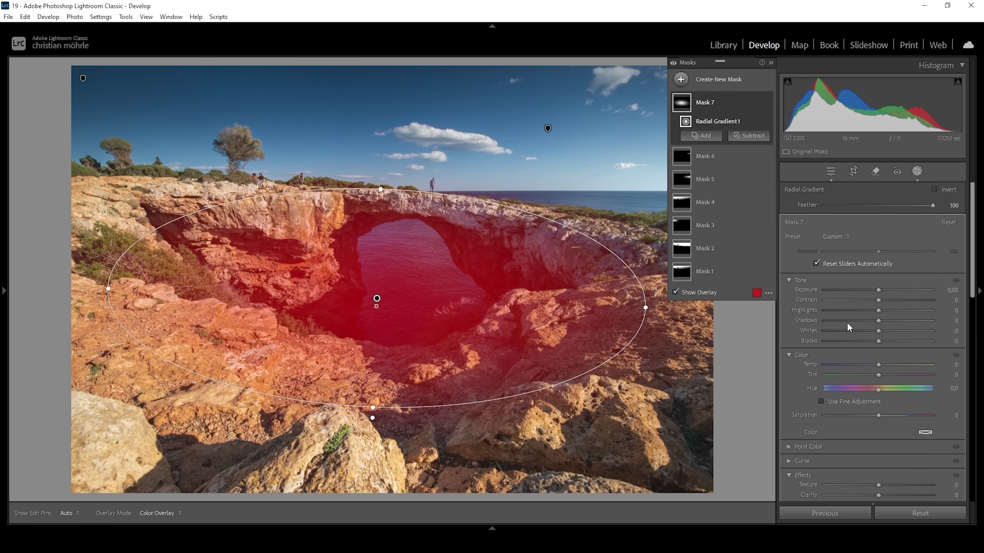
Raise the radial mask's exposure to 0.65.
{"action": "left_click_drag", "start_coordinate": [879, 291], "coordinate": [890, 291]}
{"action": "left_click", "coordinate": [951, 291]}
{"action": "left_click", "coordinate": [954, 291]}
{"action": "key", "text": "Return"}
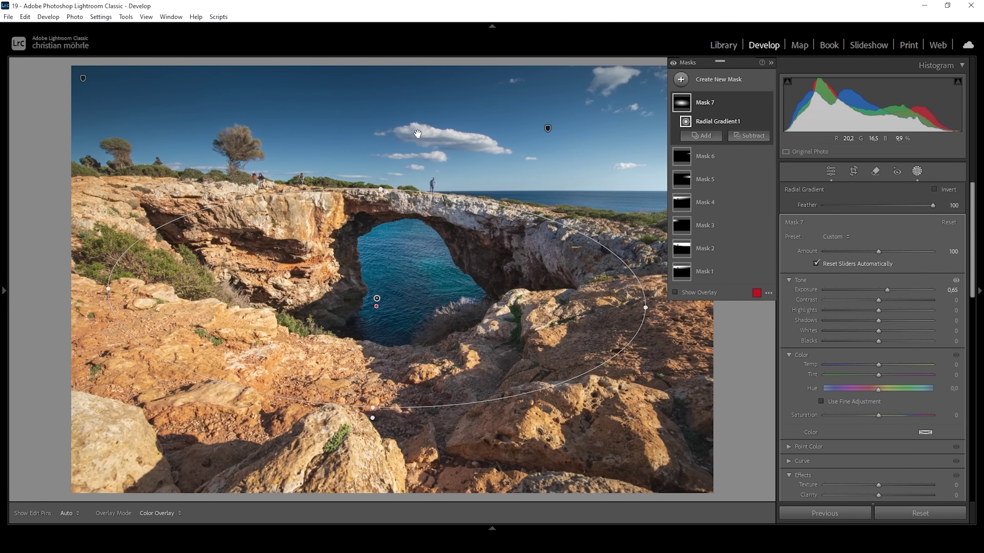
{"action": "left_click", "coordinate": [681, 79]}
Add a linear gradient over the lower-left rocks at Whites -90, then compare with the mask hidden.
{"action": "left_click", "coordinate": [740, 188]}
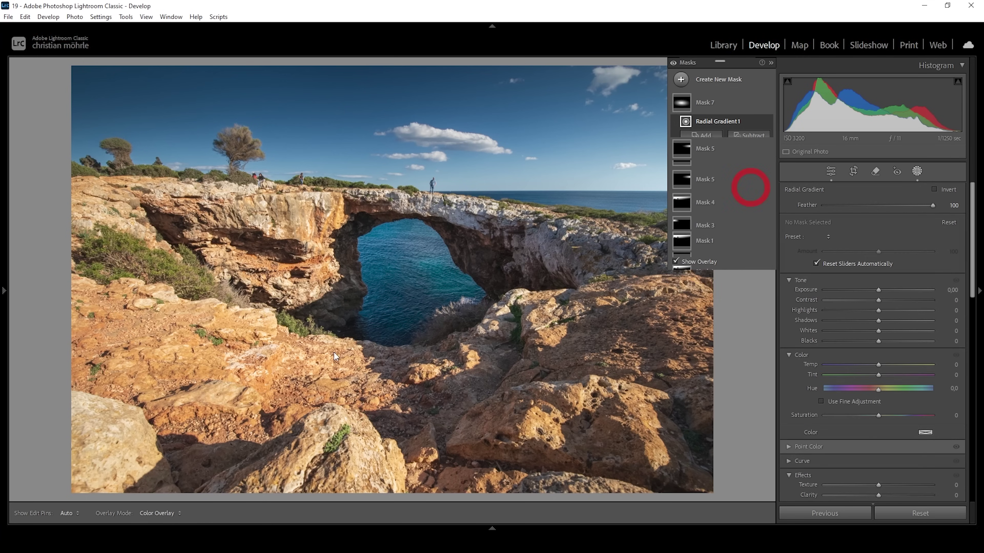
{"action": "mouse_move", "coordinate": [141, 393]}
{"action": "left_mouse_down"}
{"action": "mouse_move", "coordinate": [181, 263]}
{"action": "mouse_move", "coordinate": [225, 258]}
{"action": "left_mouse_up"}
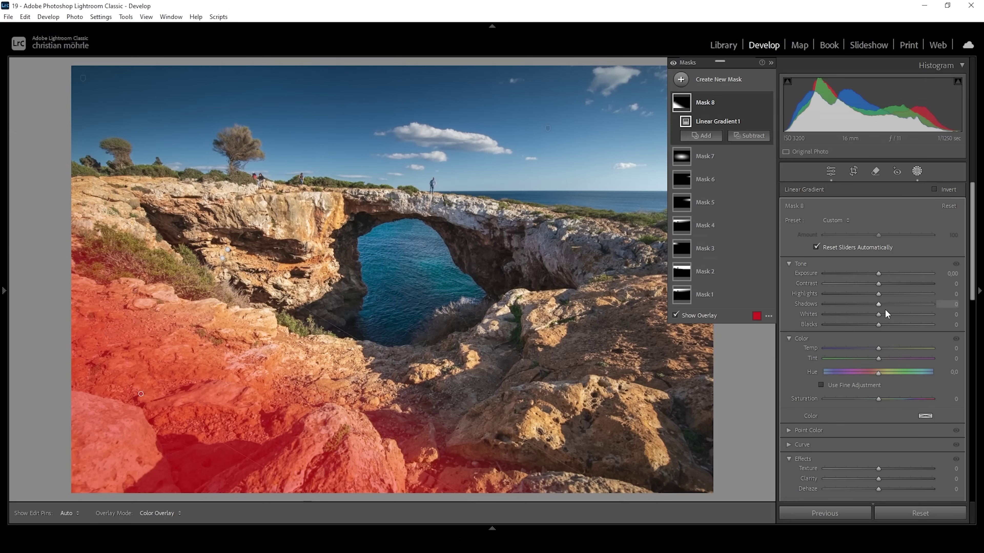
{"action": "left_click_drag", "start_coordinate": [878, 313], "coordinate": [830, 319]}
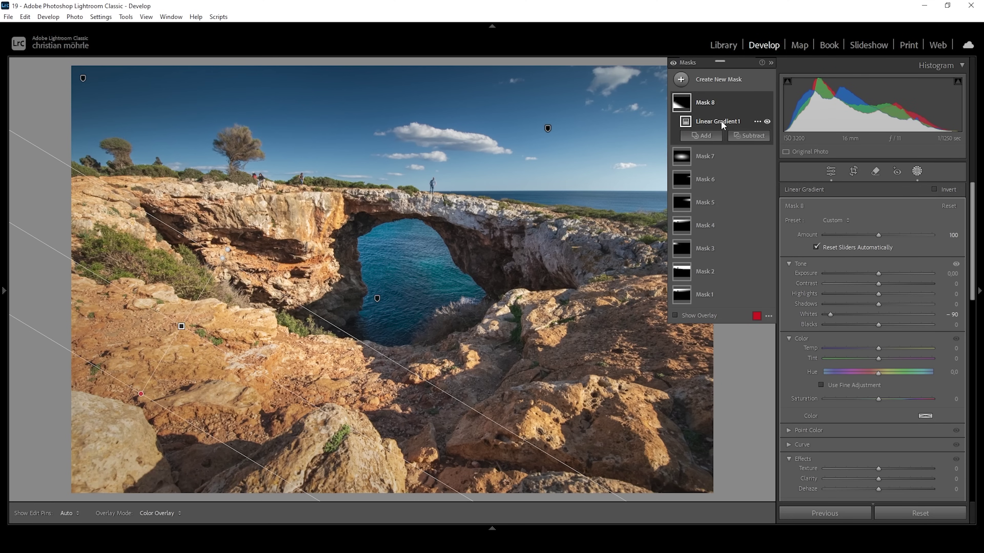
{"action": "left_click_drag", "start_coordinate": [226, 259], "coordinate": [196, 313]}
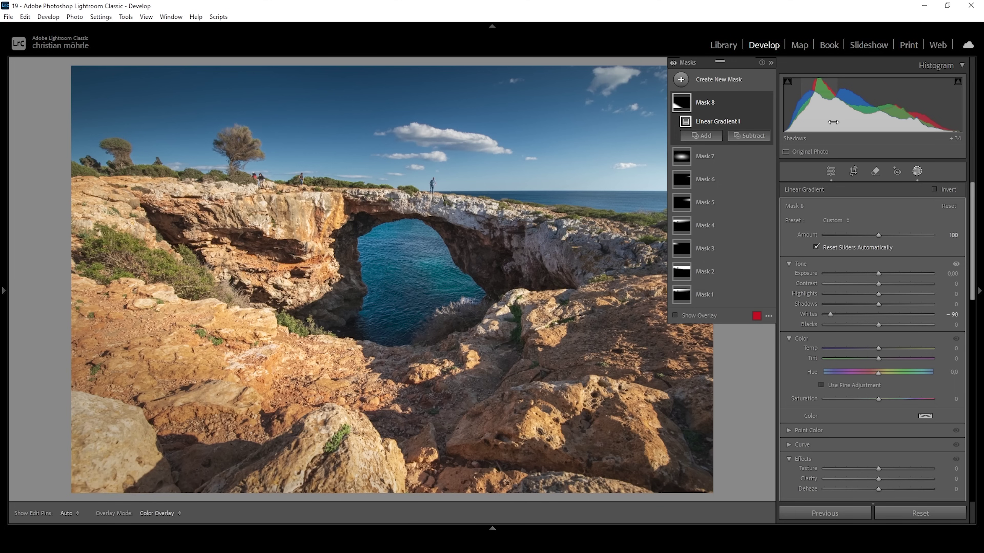
{"action": "left_click", "coordinate": [674, 63]}
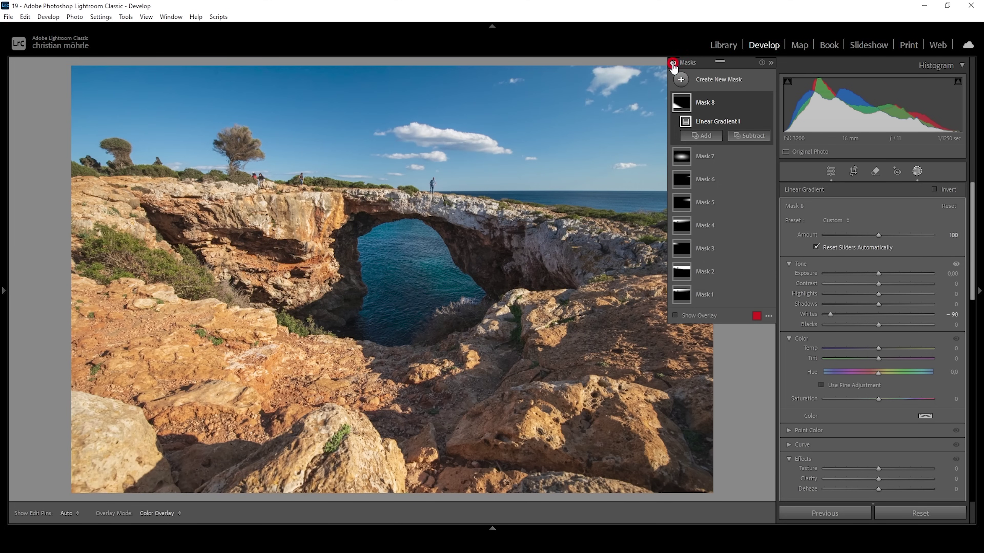
{"action": "left_click", "coordinate": [673, 63]}
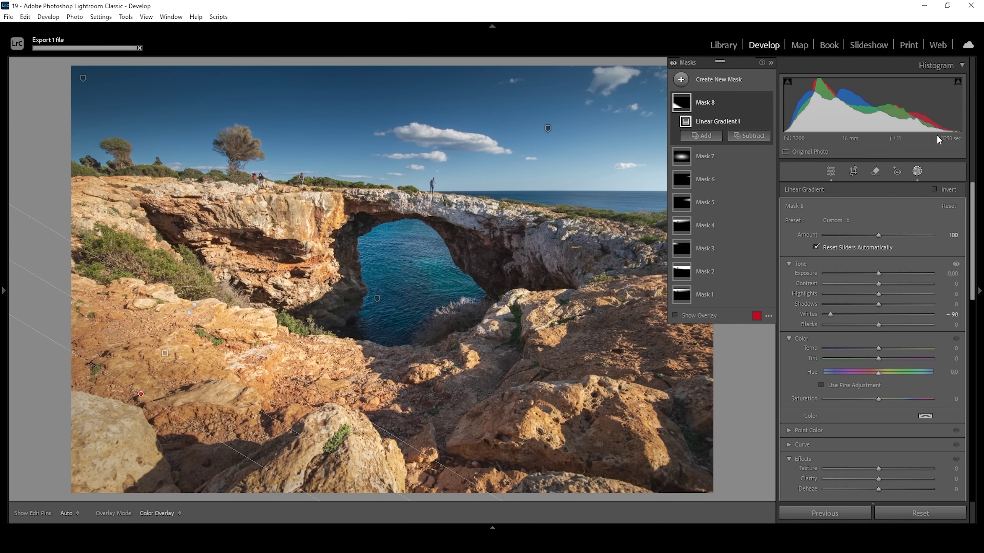
{"action": "left_click", "coordinate": [831, 171]}
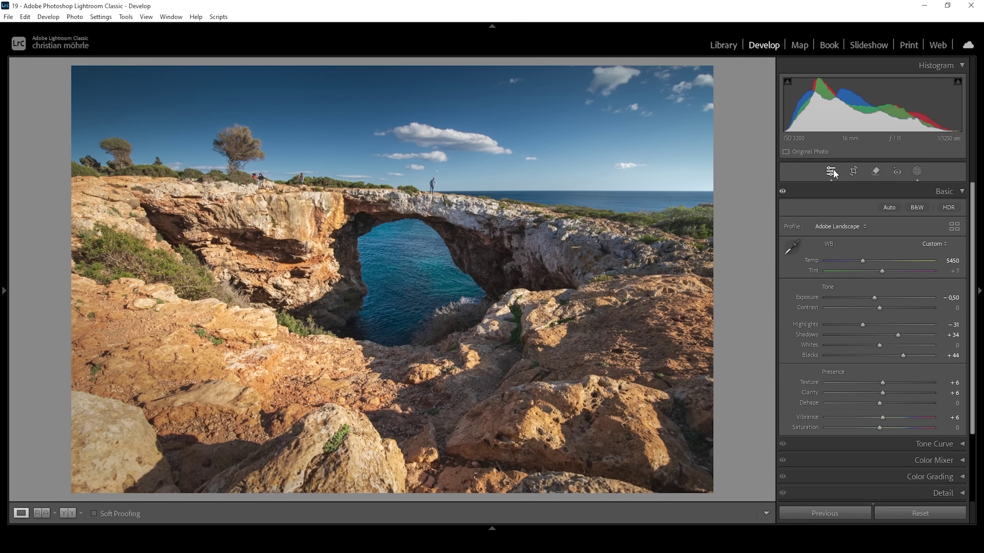
In the Color Mixer Hue view, shift Yellow to -46 and Orange to -8.
{"action": "left_click", "coordinate": [962, 191]}
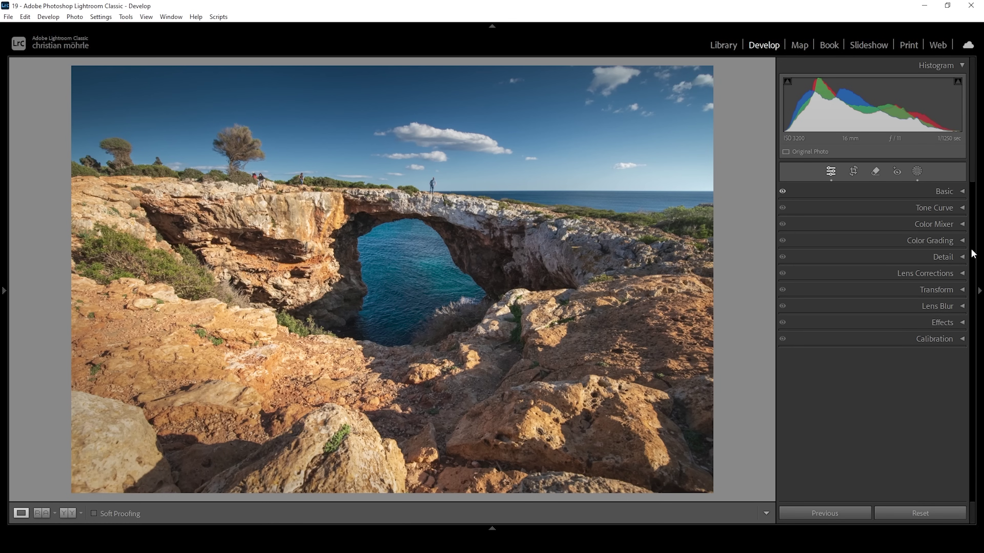
{"action": "left_click", "coordinate": [952, 224]}
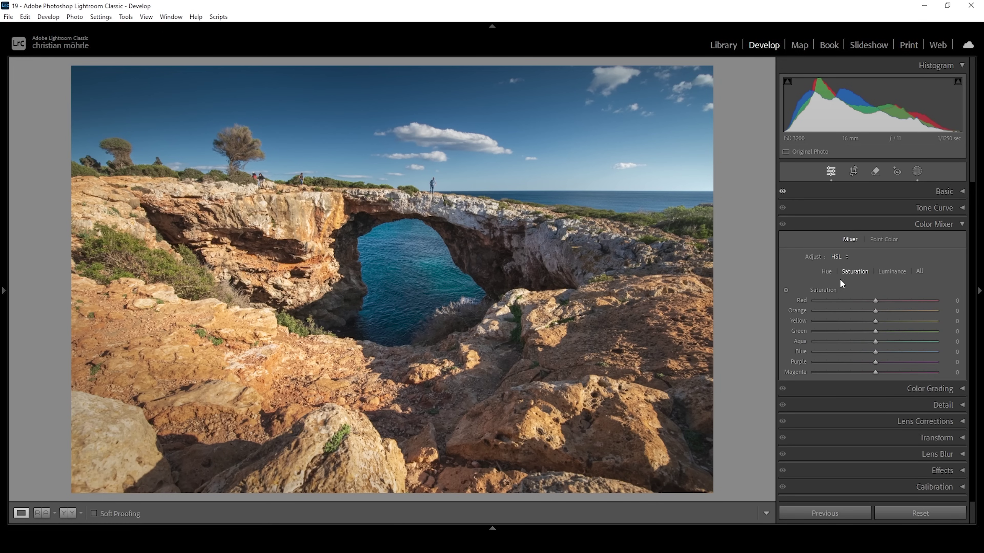
{"action": "left_click", "coordinate": [826, 272]}
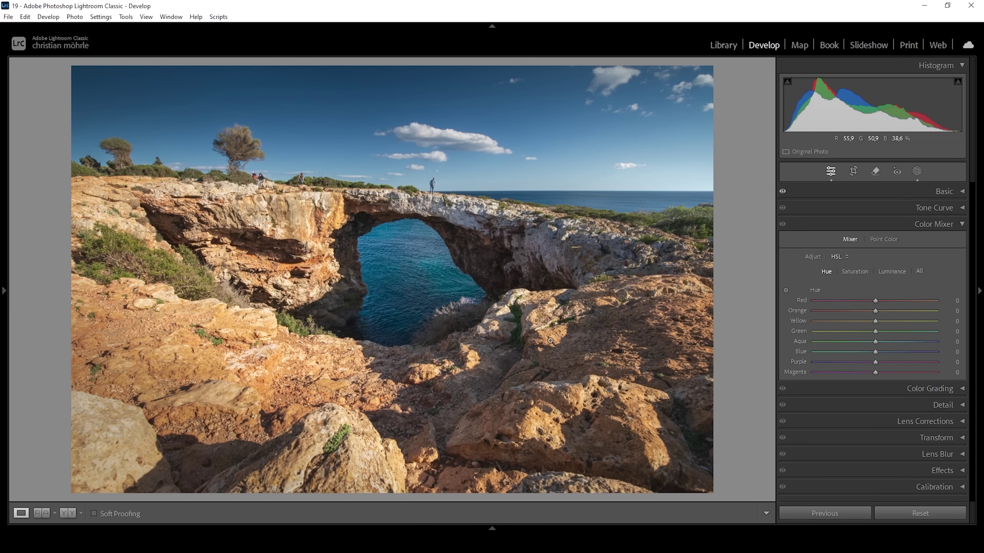
{"action": "left_click_drag", "start_coordinate": [876, 324], "coordinate": [874, 325]}
{"action": "left_click_drag", "start_coordinate": [872, 322], "coordinate": [848, 328]}
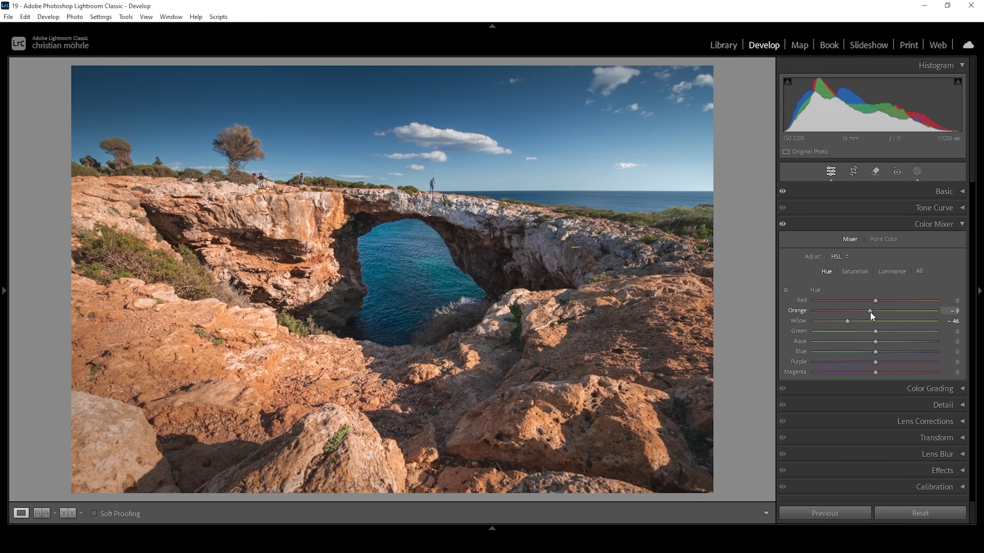
{"action": "left_click_drag", "start_coordinate": [869, 312], "coordinate": [871, 311]}
Compare the Color Mixer on and off, then shift the Blue hue to -5.
{"action": "left_click", "coordinate": [782, 224]}
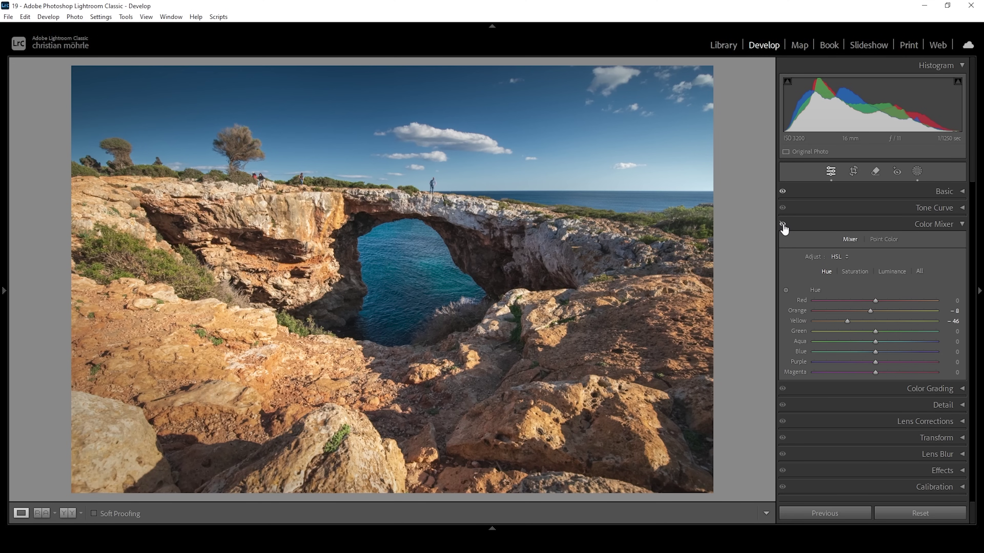
{"action": "left_click", "coordinate": [783, 225]}
{"action": "left_click", "coordinate": [783, 225]}
{"action": "left_click", "coordinate": [783, 225]}
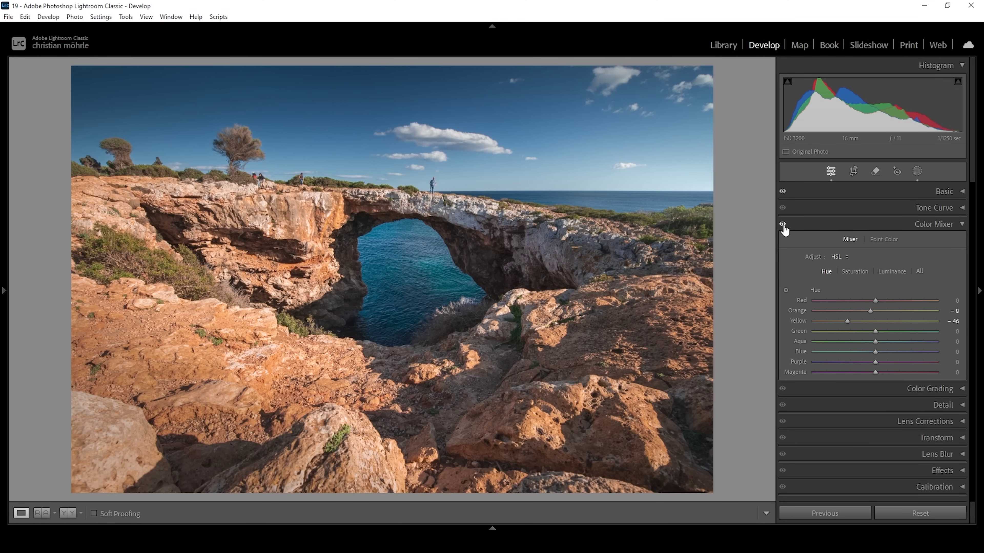
{"action": "left_click", "coordinate": [782, 224]}
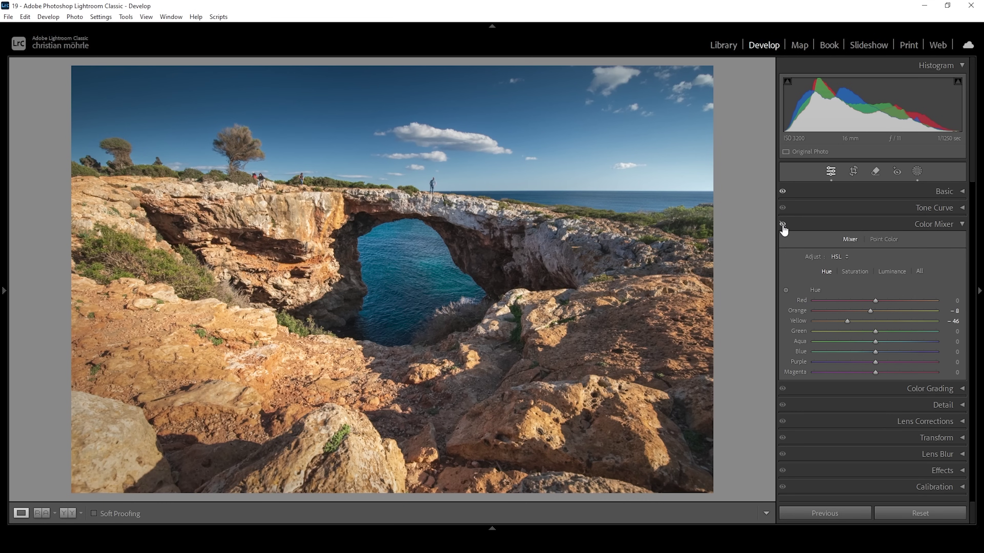
{"action": "left_click", "coordinate": [783, 226]}
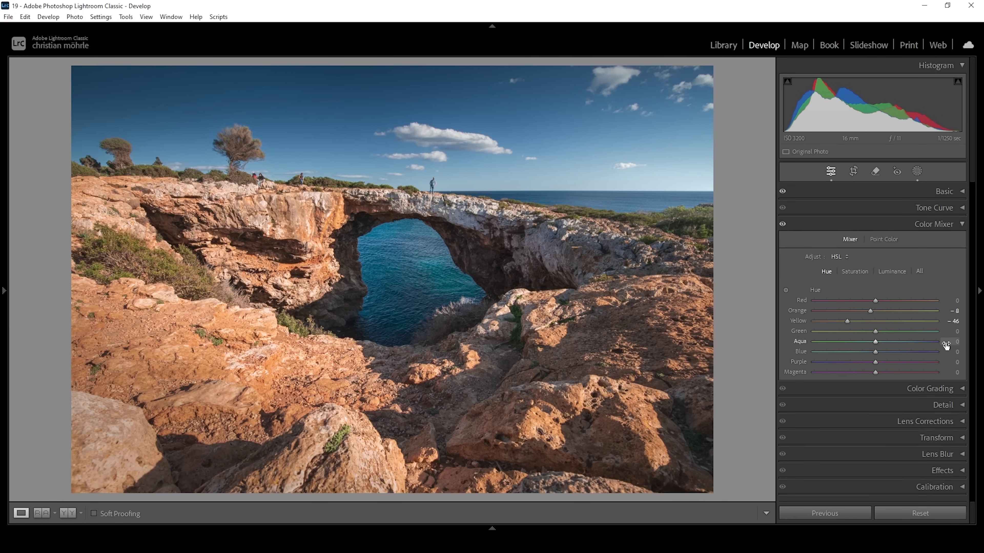
{"action": "left_click_drag", "start_coordinate": [873, 352], "coordinate": [869, 352]}
{"action": "left_click_drag", "start_coordinate": [869, 353], "coordinate": [872, 352]}
Lower Blue and Yellow saturation and raise Orange saturation slightly.
{"action": "left_click", "coordinate": [855, 270]}
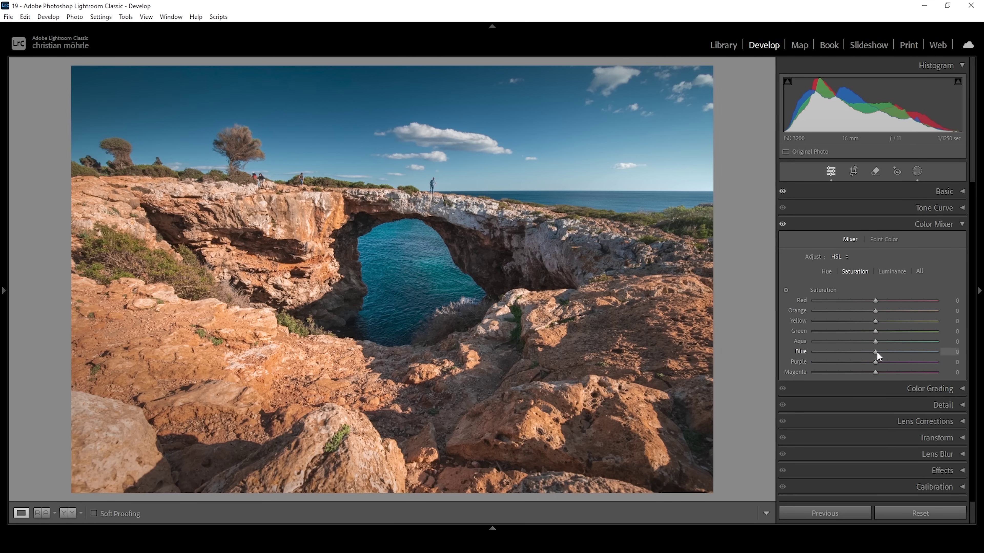
{"action": "left_click_drag", "start_coordinate": [874, 353], "coordinate": [862, 352]}
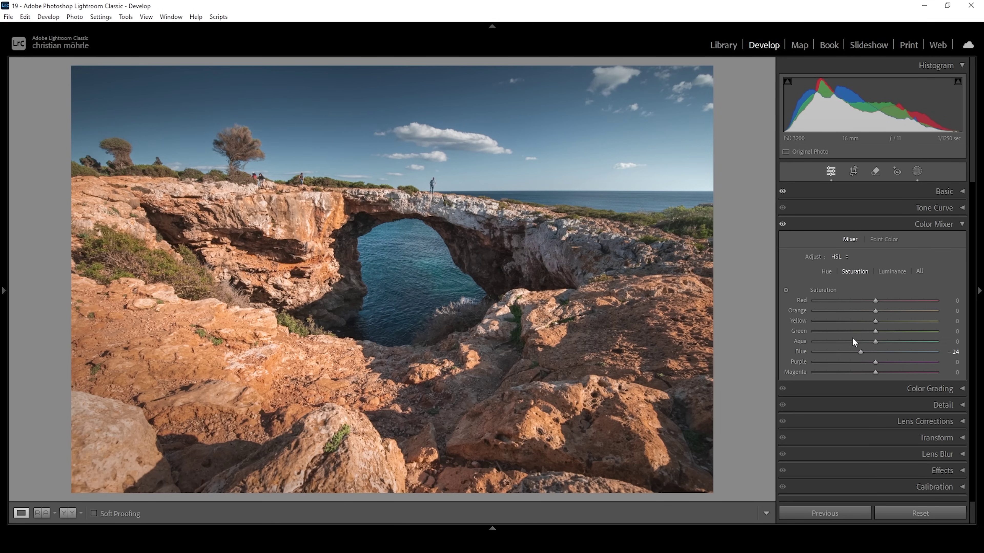
{"action": "left_click_drag", "start_coordinate": [877, 320], "coordinate": [871, 322]}
{"action": "left_click_drag", "start_coordinate": [866, 322], "coordinate": [862, 321]}
{"action": "left_click_drag", "start_coordinate": [876, 310], "coordinate": [877, 310]}
Set Orange luminance to +8 and Blue luminance to -23.
{"action": "left_click", "coordinate": [896, 273]}
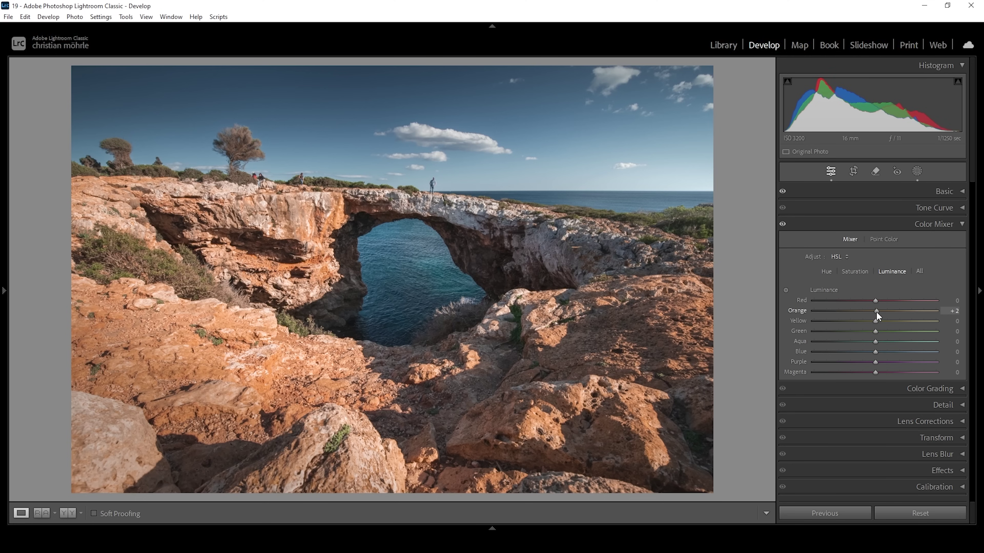
{"action": "left_click_drag", "start_coordinate": [879, 313], "coordinate": [880, 314]}
{"action": "left_click_drag", "start_coordinate": [875, 352], "coordinate": [861, 352]}
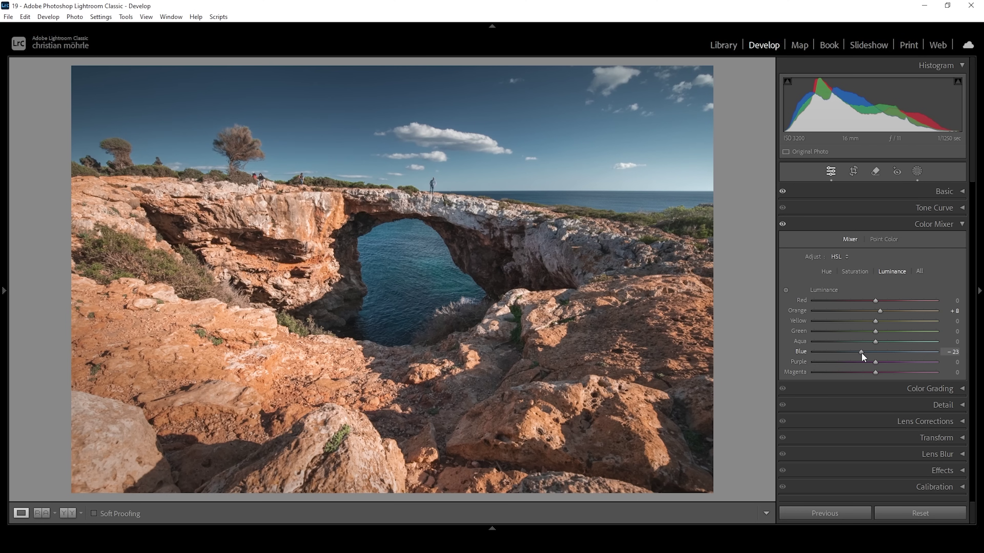
{"action": "left_click", "coordinate": [934, 224]}
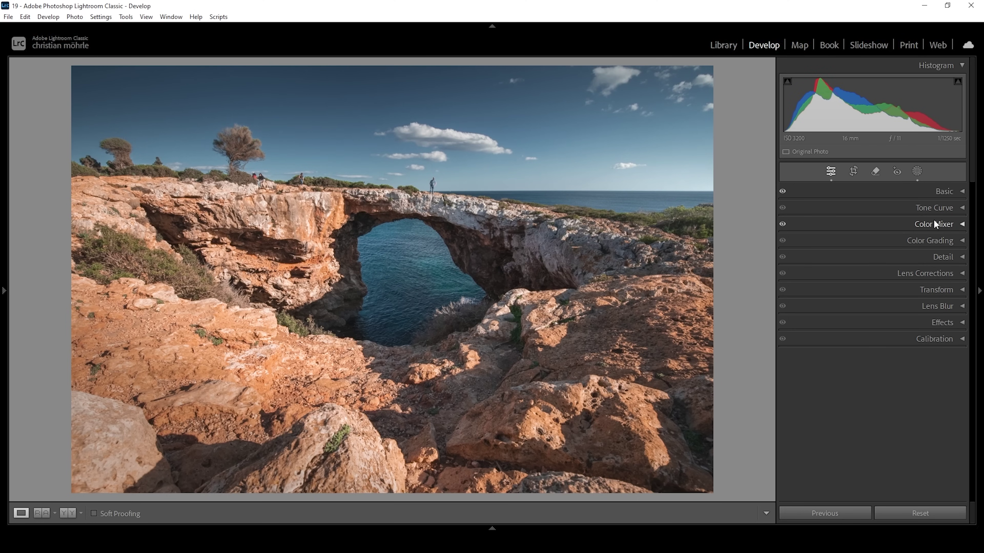
Grade highlights to Hue 35, Saturation 8 and midtones to Hue 33, Saturation 21.
{"action": "left_click", "coordinate": [933, 240]}
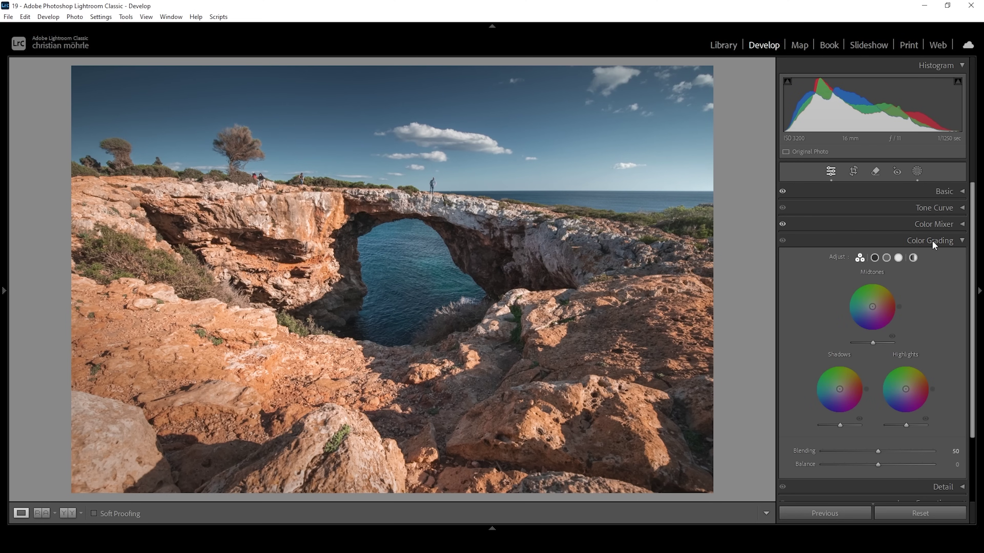
{"action": "left_click", "coordinate": [898, 258]}
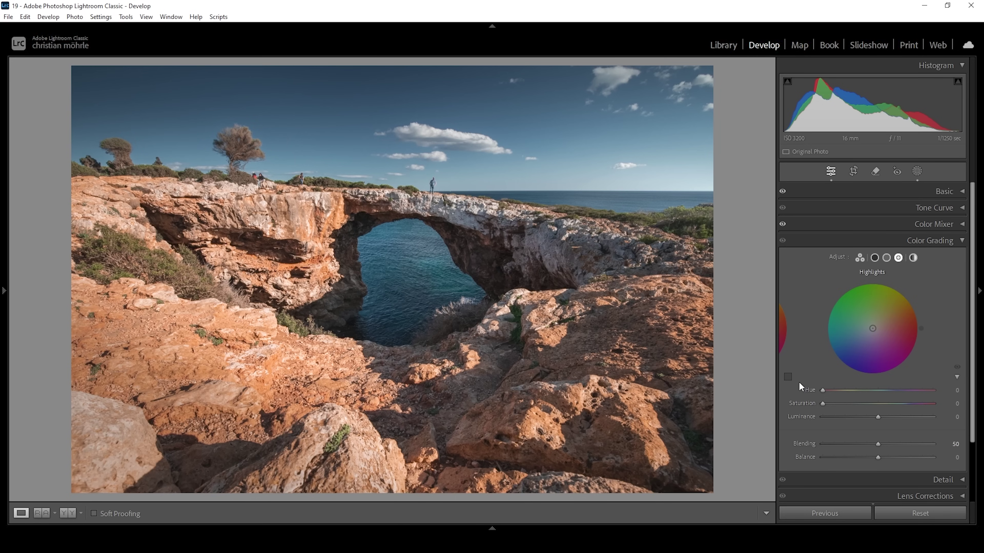
{"action": "mouse_move", "coordinate": [822, 391]}
{"action": "left_mouse_down"}
{"action": "mouse_move", "coordinate": [833, 392]}
{"action": "mouse_move", "coordinate": [830, 406]}
{"action": "left_mouse_up"}
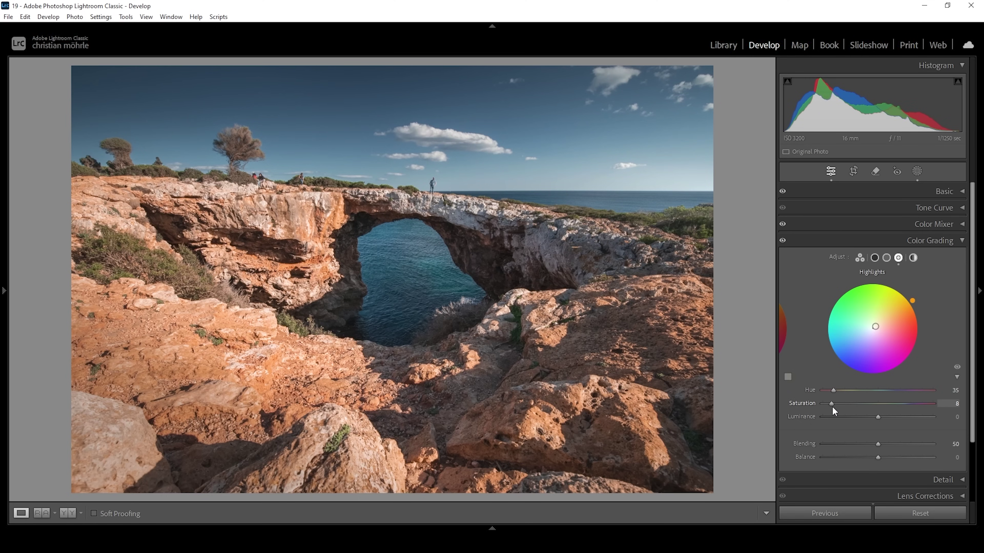
{"action": "left_click", "coordinate": [886, 258]}
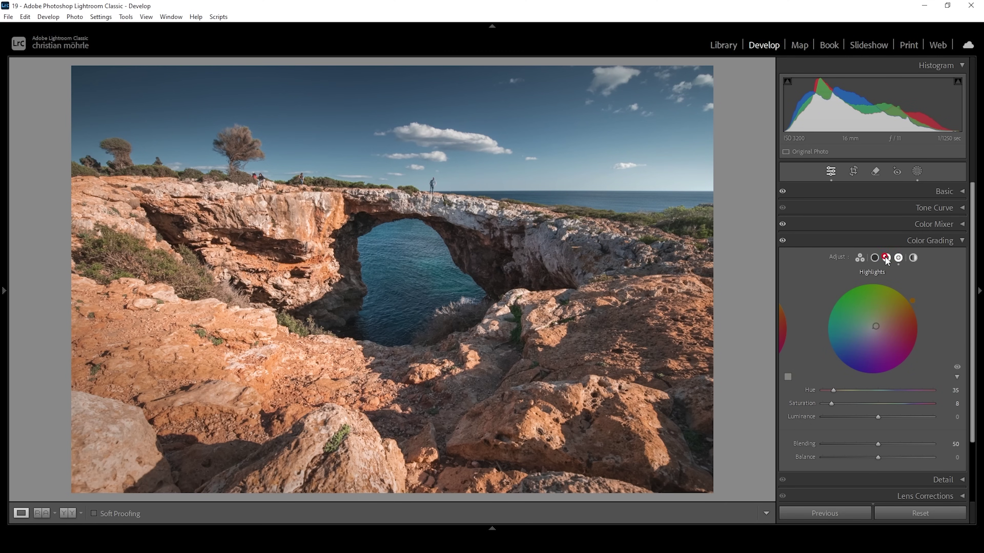
{"action": "left_click_drag", "start_coordinate": [824, 389], "coordinate": [834, 389]}
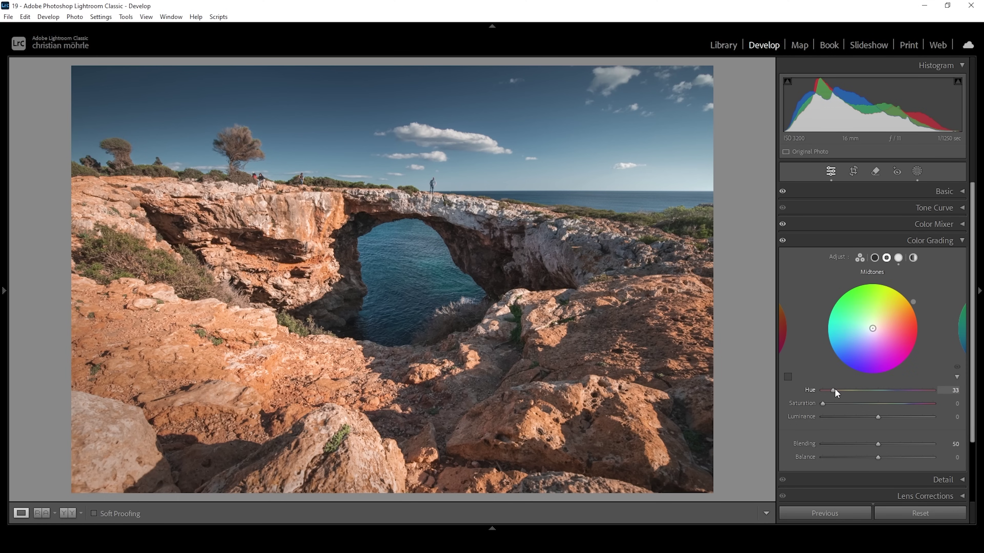
{"action": "left_click", "coordinate": [823, 404]}
{"action": "left_click_drag", "start_coordinate": [824, 403], "coordinate": [846, 403]}
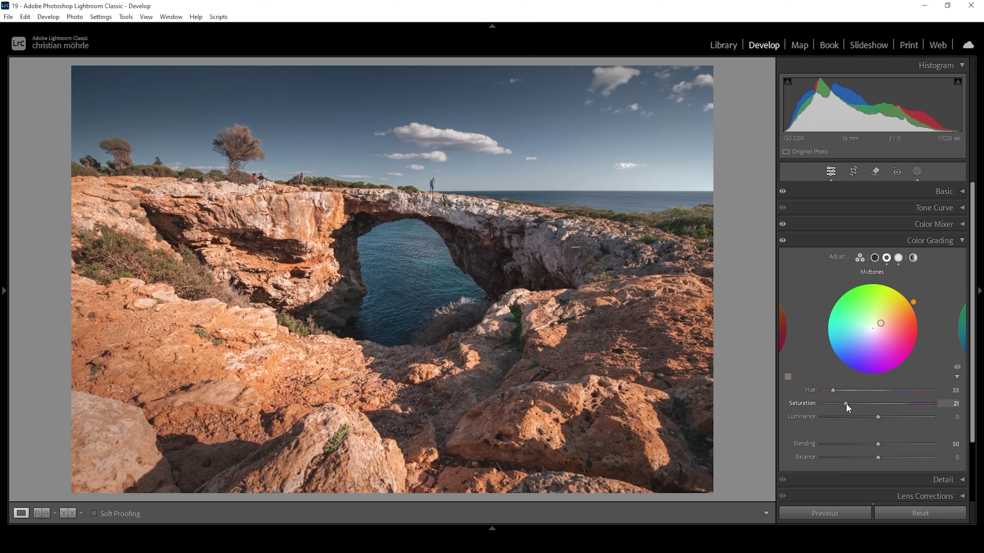
Tint the shadows with Hue 220, Saturation 2.
{"action": "left_click", "coordinate": [876, 257]}
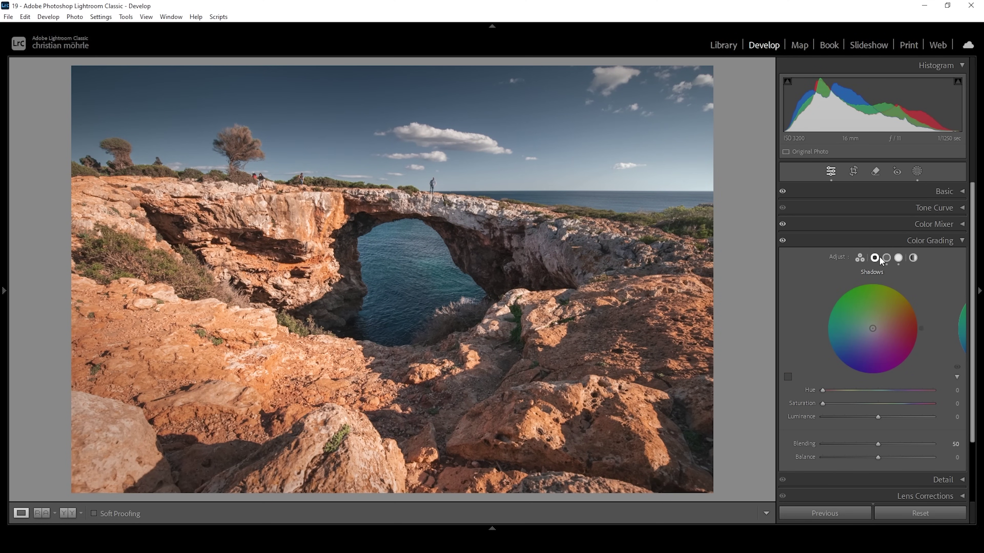
{"action": "mouse_move", "coordinate": [822, 390]}
{"action": "left_mouse_down"}
{"action": "mouse_move", "coordinate": [882, 390]}
{"action": "mouse_move", "coordinate": [891, 401]}
{"action": "left_mouse_up"}
{"action": "left_click_drag", "start_coordinate": [822, 404], "coordinate": [825, 405]}
Set the Blue Primary calibration to Hue -19 and Saturation +19.
{"action": "left_click", "coordinate": [954, 241]}
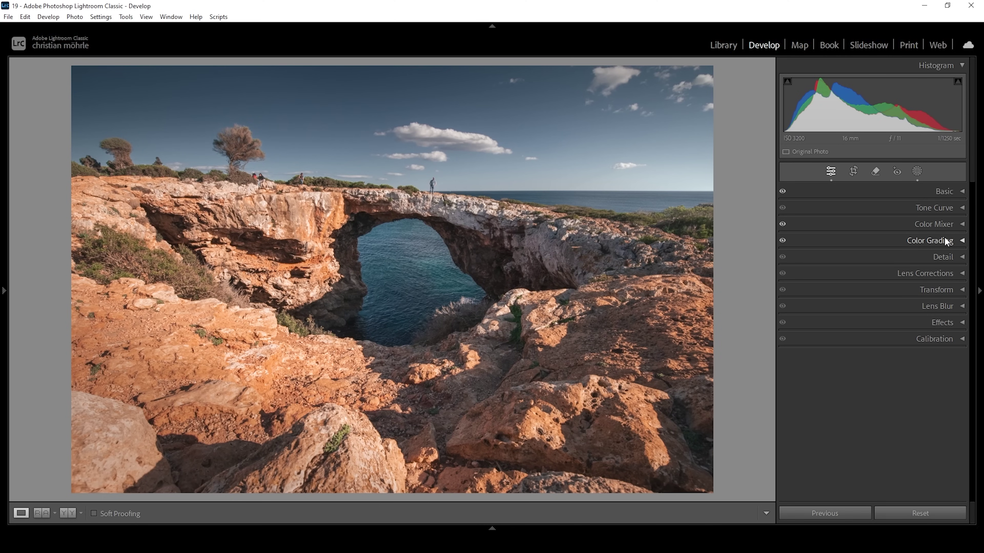
{"action": "left_click", "coordinate": [949, 339]}
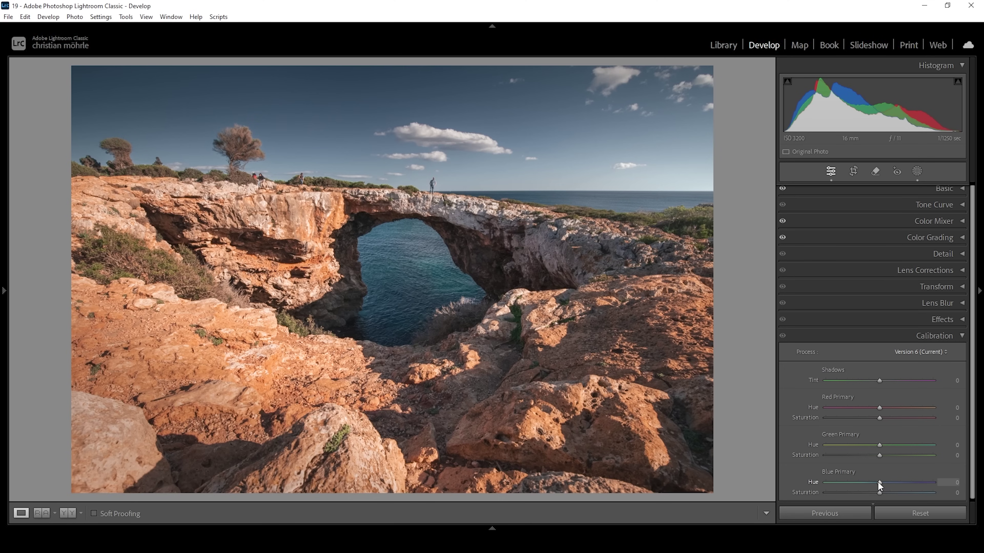
{"action": "mouse_move", "coordinate": [878, 484]}
{"action": "left_mouse_down"}
{"action": "mouse_move", "coordinate": [870, 483]}
{"action": "mouse_move", "coordinate": [890, 492]}
{"action": "left_mouse_up"}
Sharpen at Amount 90, Radius 0.5, Detail 100, Masking 74 and view Before & After.
{"action": "left_click", "coordinate": [782, 335]}
{"action": "left_click", "coordinate": [954, 254]}
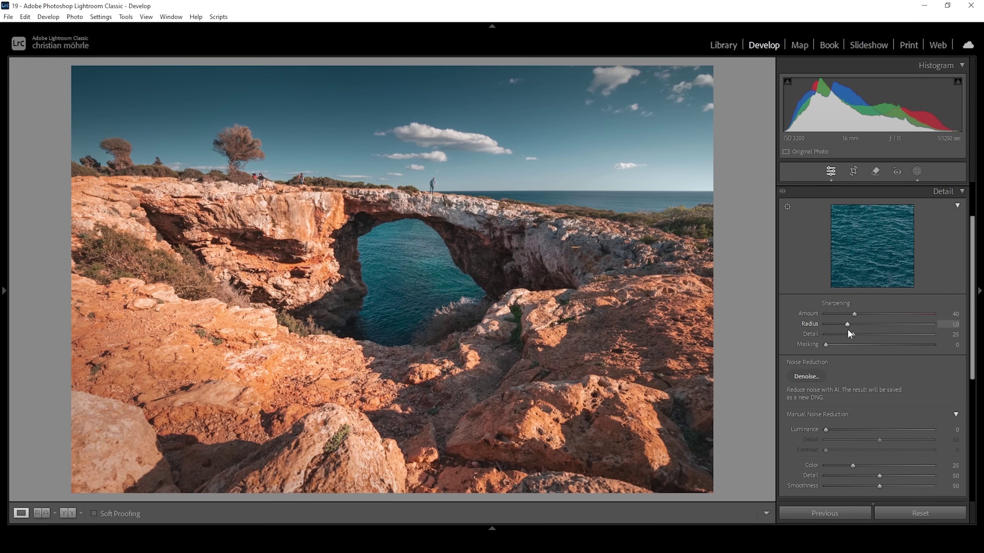
{"action": "scroll", "coordinate": [848, 341], "scroll_direction": "up", "scroll_amount": 2}
{"action": "left_click_drag", "start_coordinate": [847, 376], "coordinate": [769, 380]}
{"action": "left_click_drag", "start_coordinate": [852, 386], "coordinate": [909, 387]}
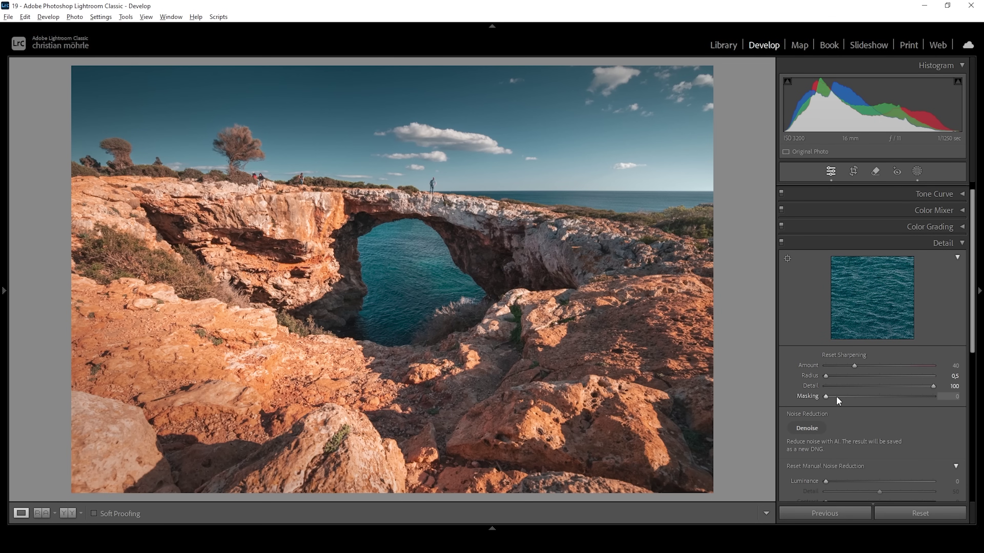
{"action": "left_click_drag", "start_coordinate": [826, 397], "coordinate": [889, 372]}
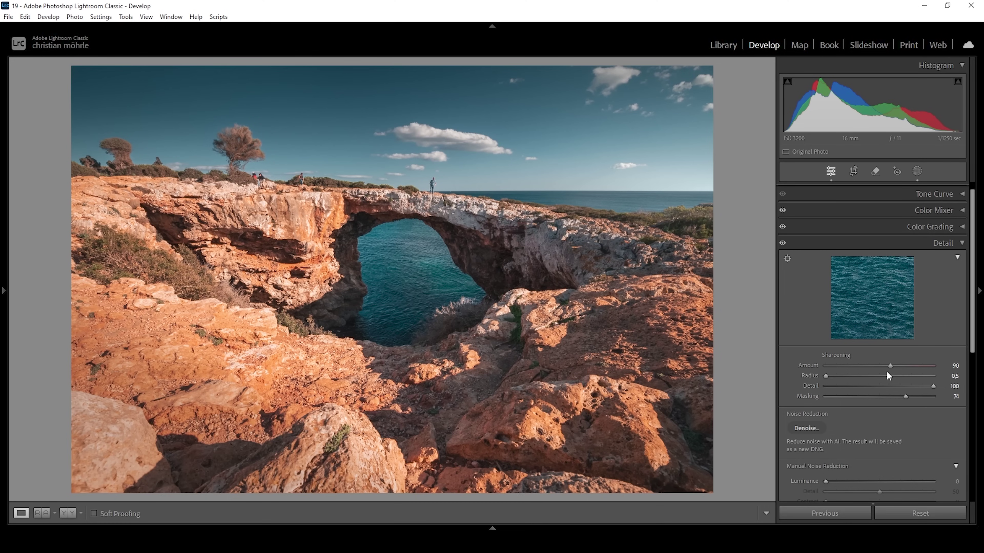
{"action": "left_click", "coordinate": [68, 513]}
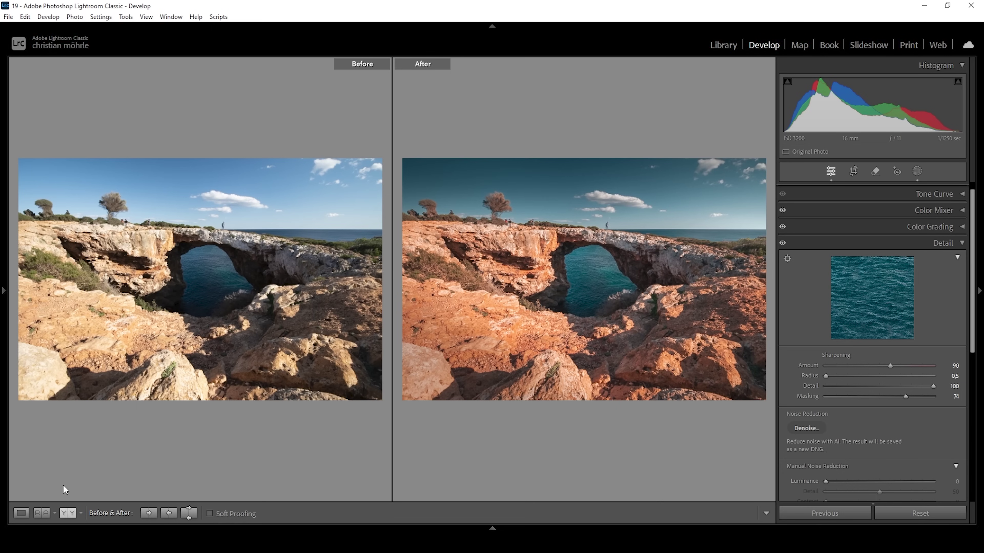
Return to Loupe view and open the photo in Adobe Photoshop via Edit In.
{"action": "key", "text": "y"}
{"action": "left_click", "coordinate": [399, 526]}
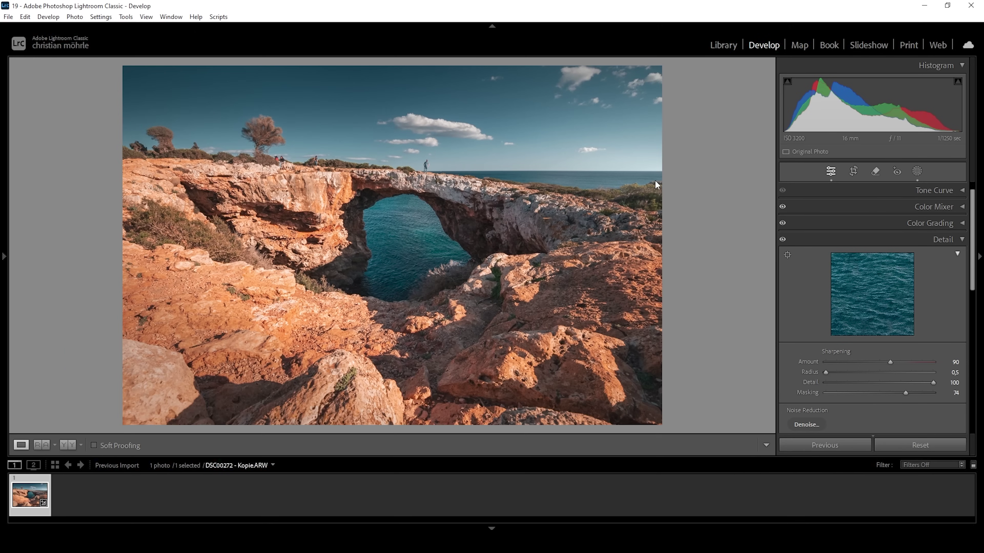
{"action": "right_click", "coordinate": [25, 504]}
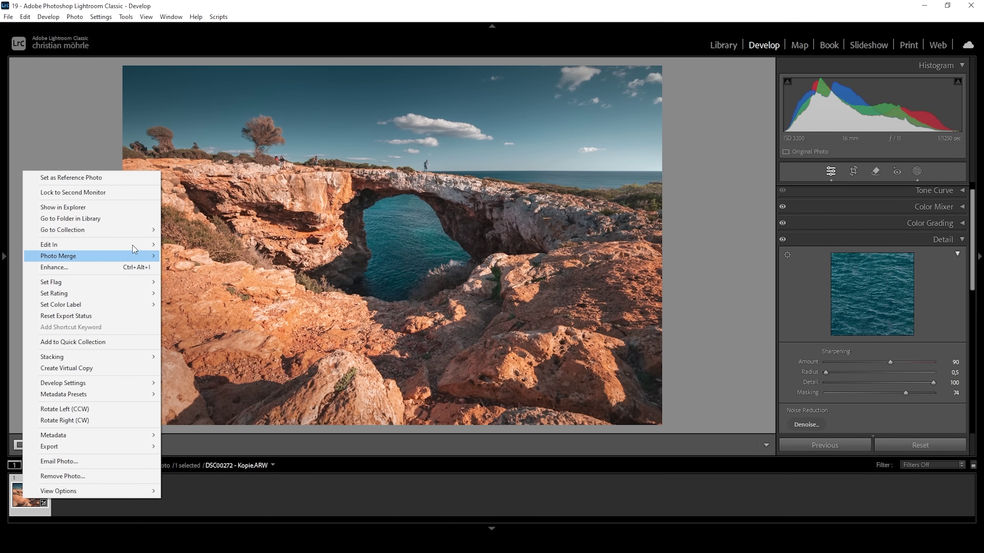
{"action": "mouse_move", "coordinate": [121, 245]}
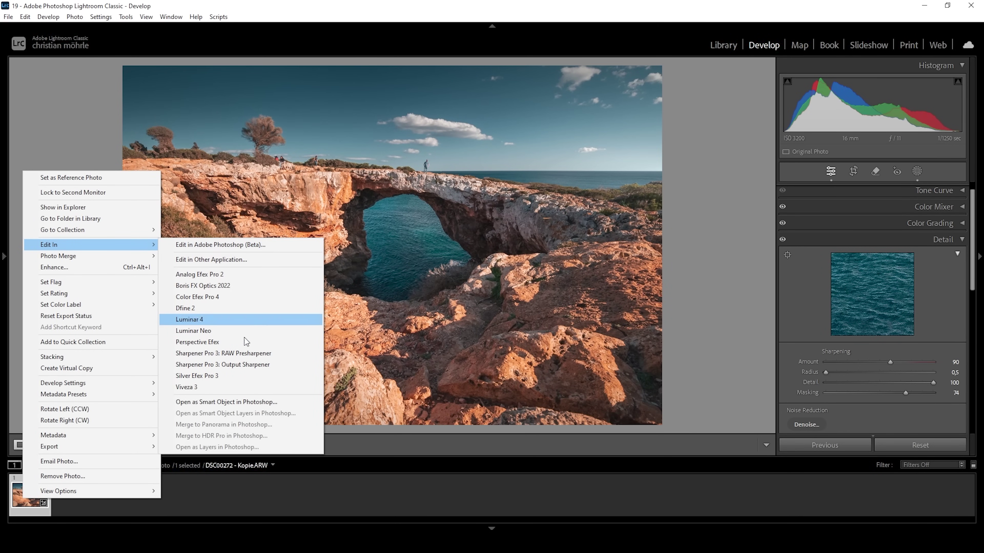
{"action": "left_click", "coordinate": [226, 402]}
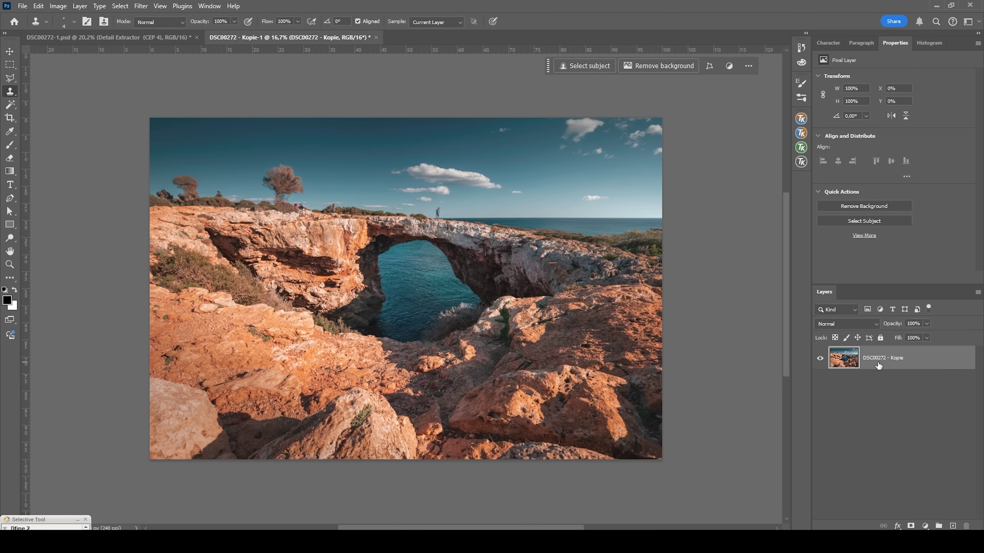
Duplicate the photo layer and switch to the Remove Tool.
{"action": "key", "text": "ctrl+j"}
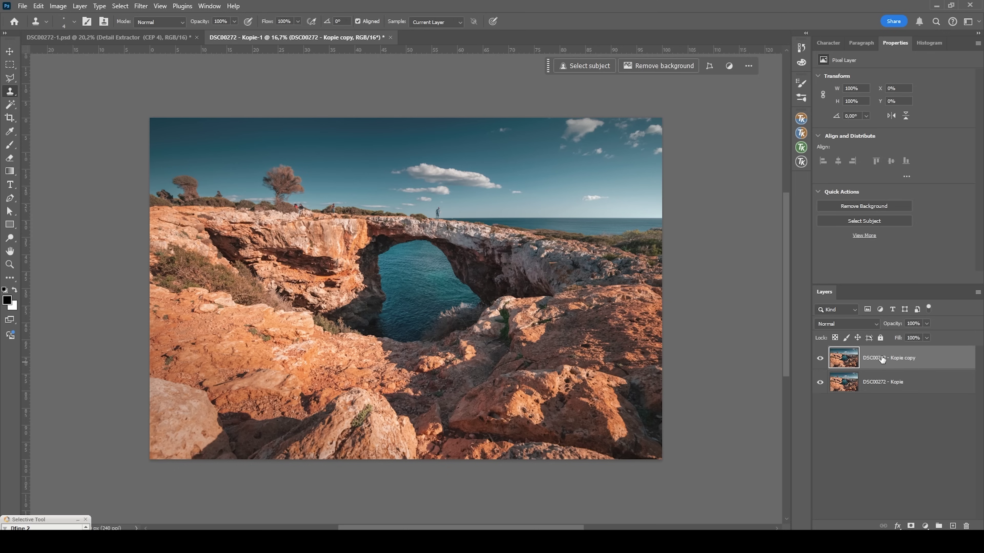
{"action": "left_click", "coordinate": [10, 104]}
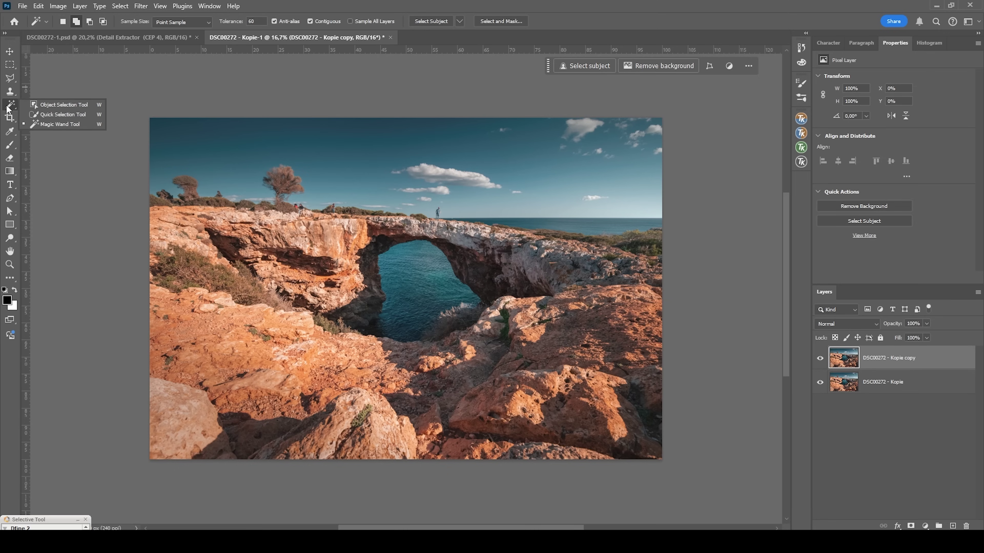
{"action": "right_click", "coordinate": [12, 93]}
{"action": "left_click", "coordinate": [58, 120]}
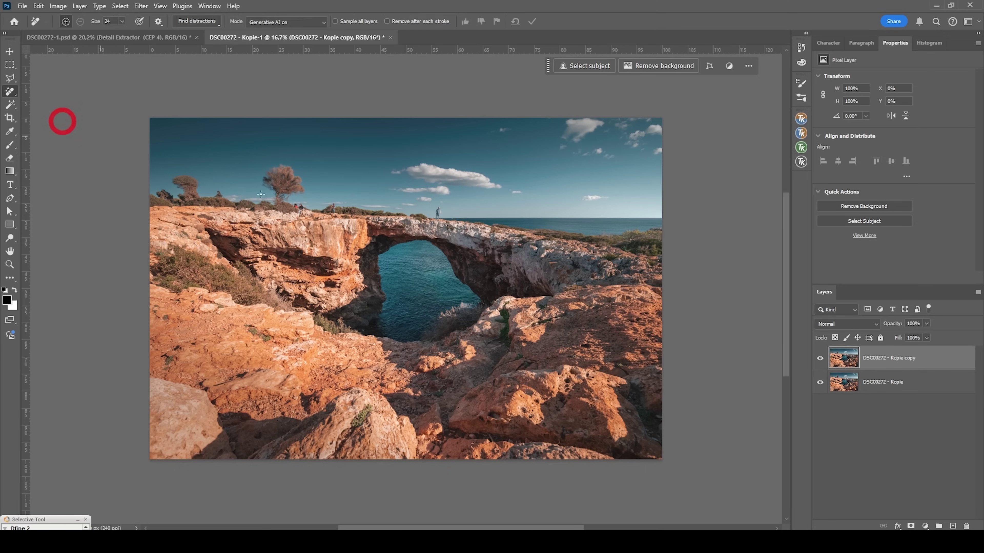
{"action": "scroll", "coordinate": [371, 211], "scroll_direction": "up", "scroll_amount": 3}
{"action": "scroll", "coordinate": [559, 207], "scroll_direction": "up", "scroll_amount": 2}
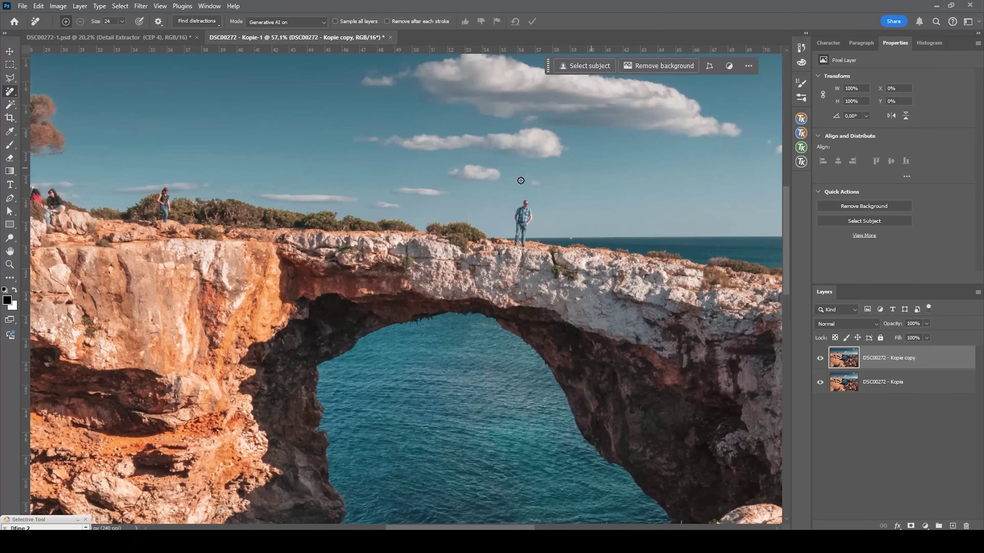
{"action": "scroll", "coordinate": [539, 211], "scroll_direction": "down", "scroll_amount": 3}
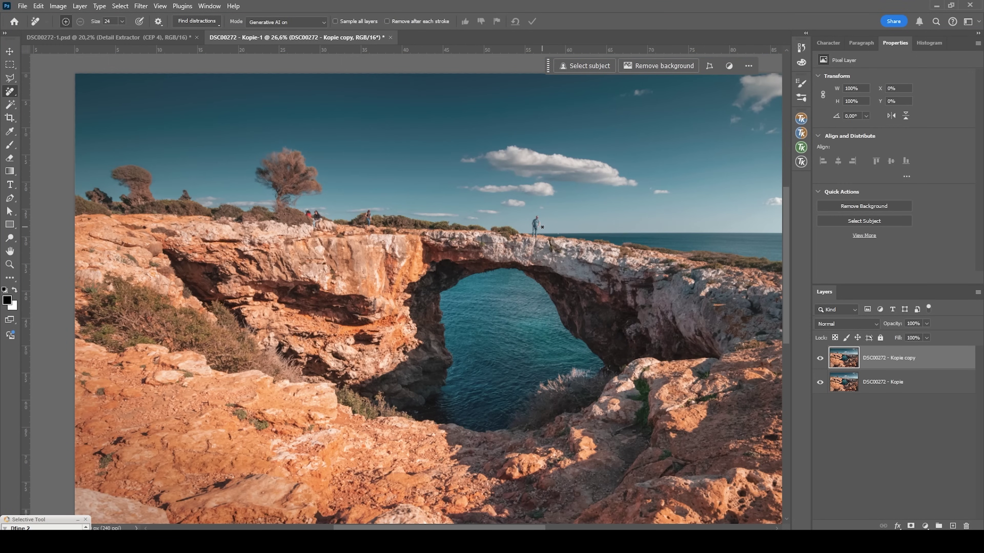
{"action": "scroll", "coordinate": [542, 227], "scroll_direction": "up", "scroll_amount": 2}
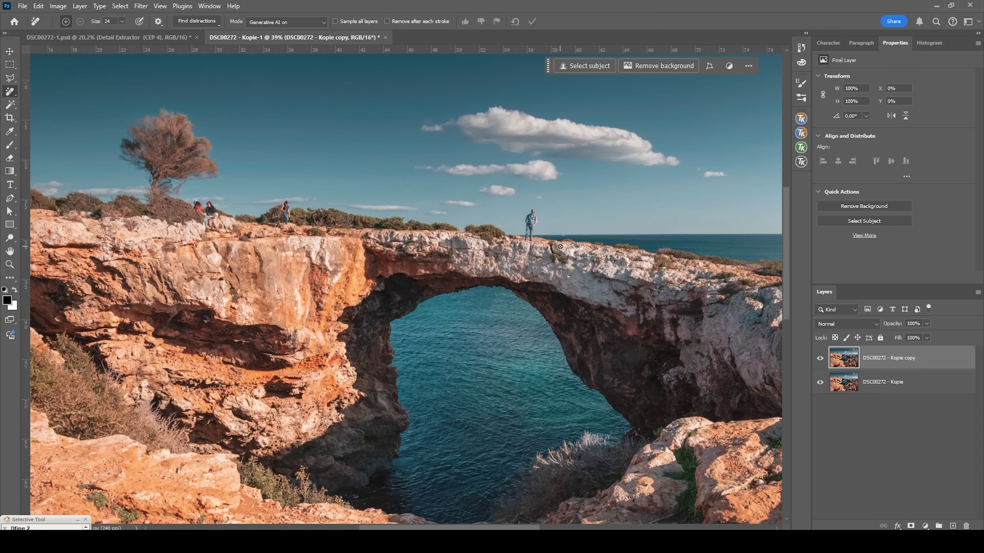
{"action": "scroll", "coordinate": [560, 247], "scroll_direction": "up", "scroll_amount": 6}
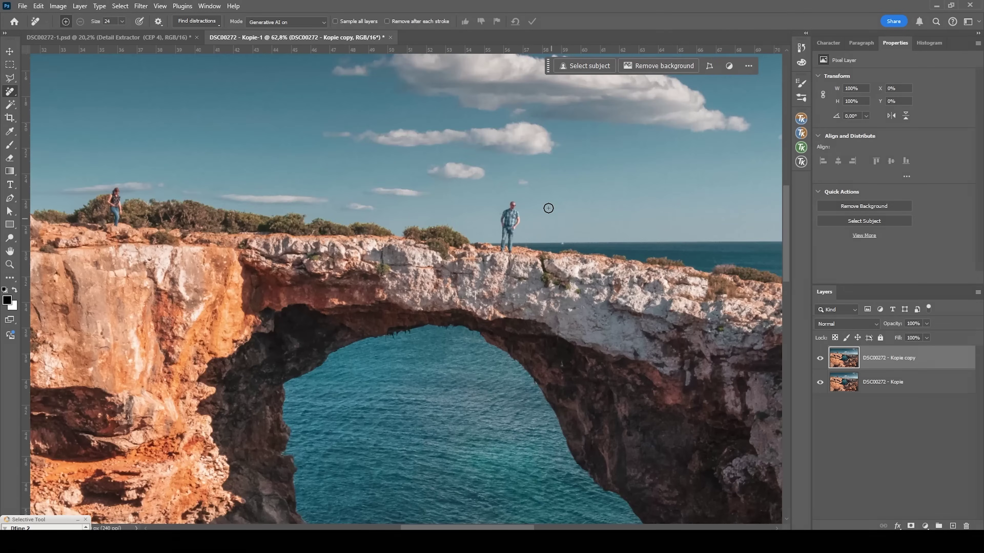
{"action": "scroll", "coordinate": [546, 204], "scroll_direction": "up", "scroll_amount": 3}
At brush size 20, remove the man on the arch, the woman on the cliff and the leftmost tree.
{"action": "key", "text": "bracketleft"}
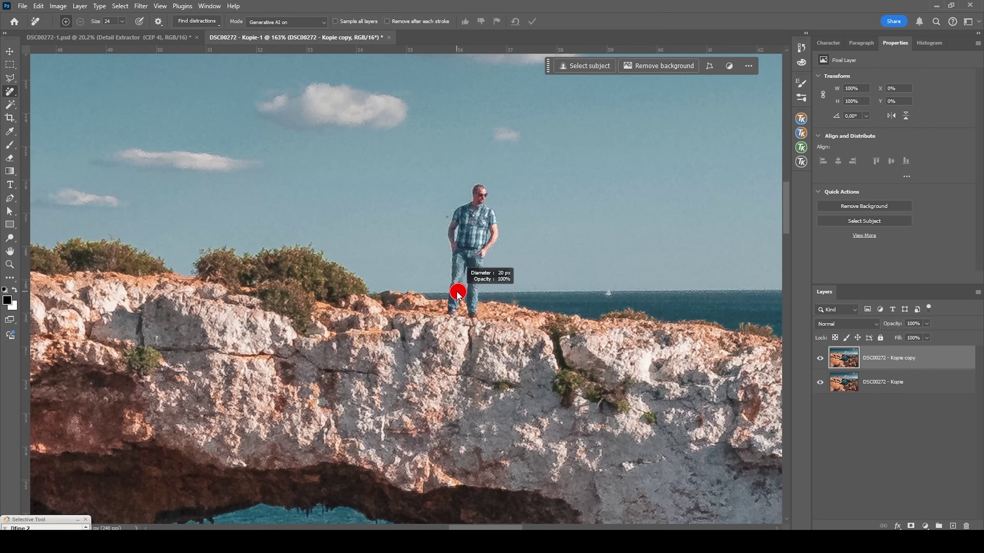
{"action": "mouse_move", "coordinate": [452, 310]}
{"action": "left_mouse_down"}
{"action": "mouse_move", "coordinate": [458, 216]}
{"action": "mouse_move", "coordinate": [477, 190]}
{"action": "mouse_move", "coordinate": [493, 223]}
{"action": "mouse_move", "coordinate": [473, 312]}
{"action": "left_mouse_up"}
{"action": "scroll", "coordinate": [459, 267], "scroll_direction": "down", "scroll_amount": 6}
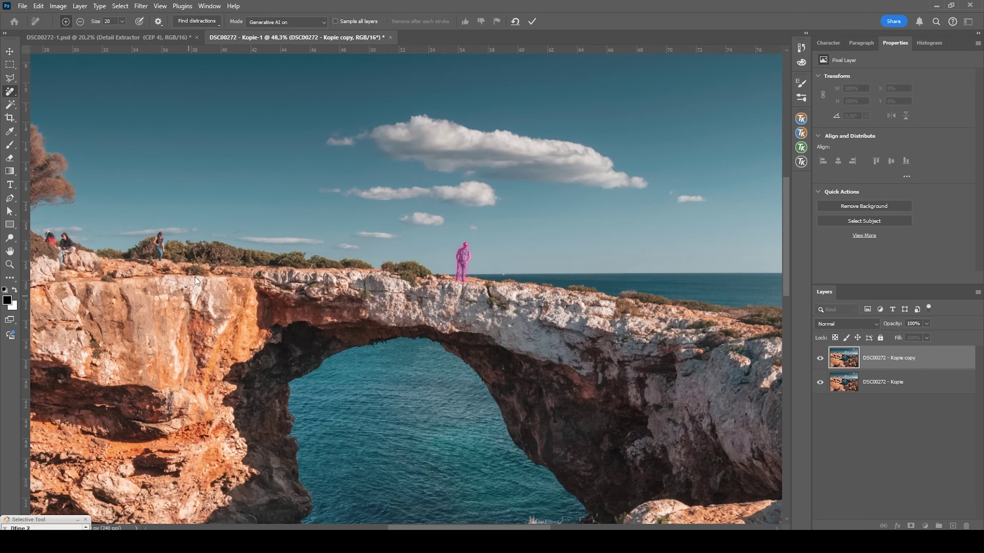
{"action": "scroll", "coordinate": [170, 244], "scroll_direction": "up", "scroll_amount": 4}
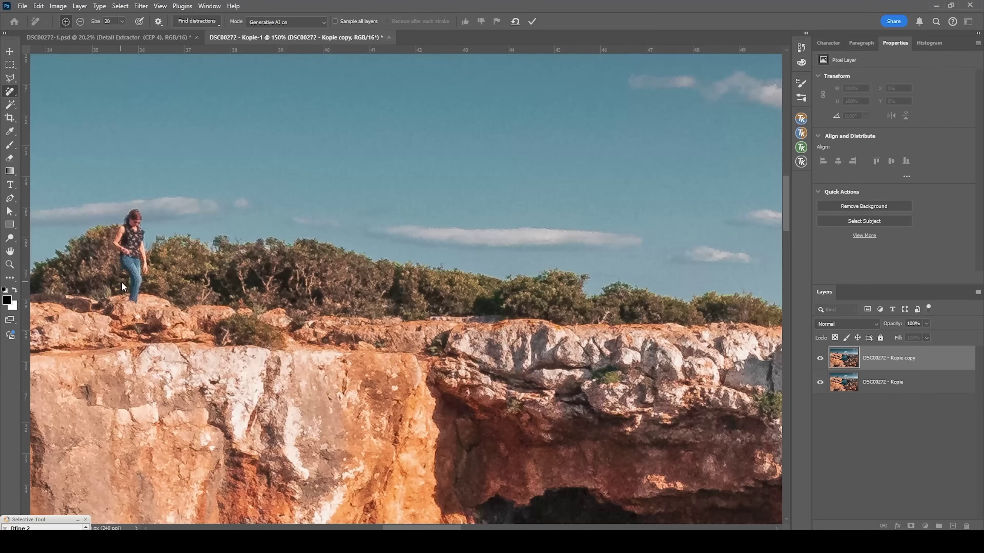
{"action": "left_click_drag", "start_coordinate": [132, 302], "coordinate": [133, 217]}
{"action": "scroll", "coordinate": [133, 232], "scroll_direction": "left", "scroll_amount": 5}
{"action": "scroll", "coordinate": [136, 237], "scroll_direction": "down", "scroll_amount": 4}
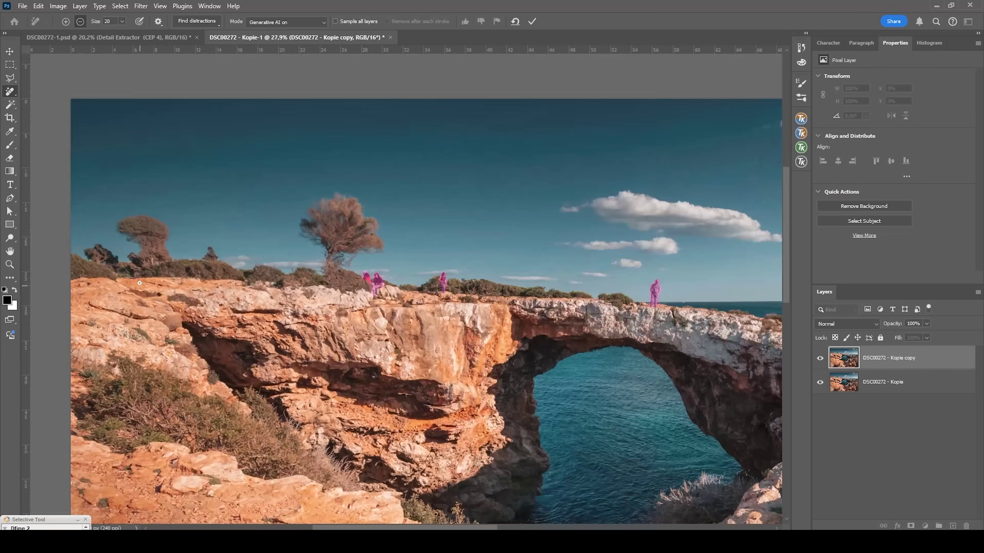
{"action": "scroll", "coordinate": [139, 240], "scroll_direction": "up", "scroll_amount": 3}
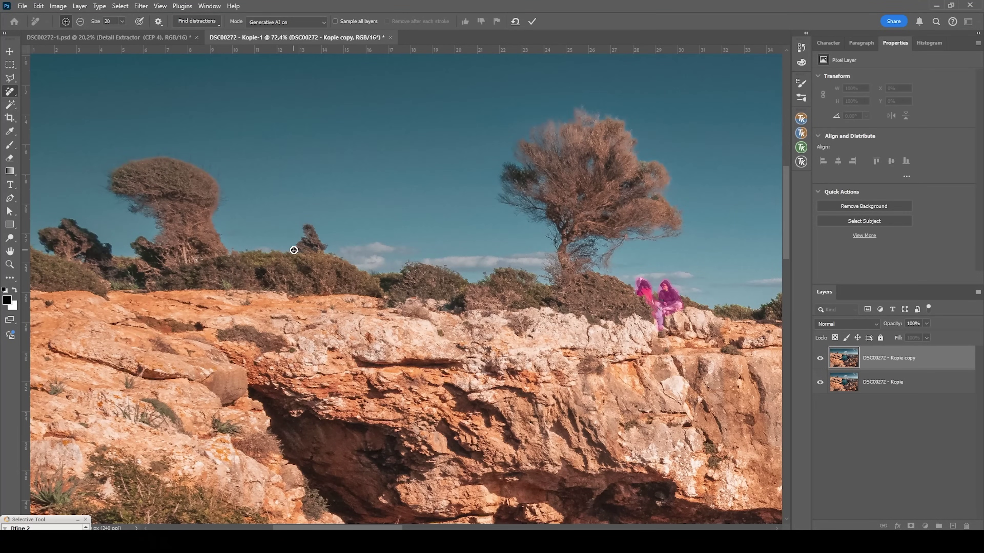
{"action": "left_click_drag", "start_coordinate": [292, 247], "coordinate": [308, 238]}
{"action": "left_click_drag", "start_coordinate": [50, 232], "coordinate": [104, 248]}
{"action": "left_click_drag", "start_coordinate": [151, 256], "coordinate": [184, 166]}
{"action": "scroll", "coordinate": [250, 236], "scroll_direction": "down", "scroll_amount": 5}
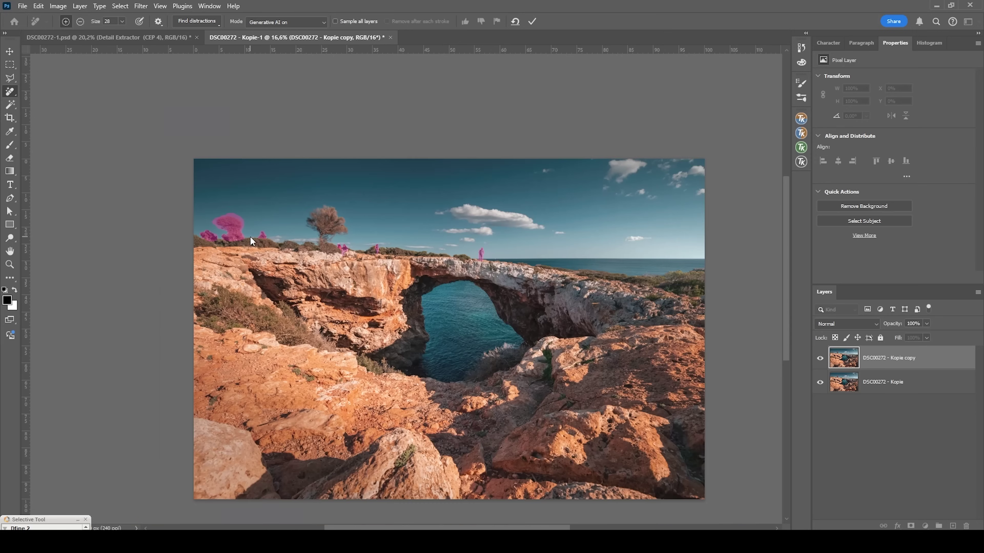
{"action": "scroll", "coordinate": [438, 246], "scroll_direction": "up", "scroll_amount": 2}
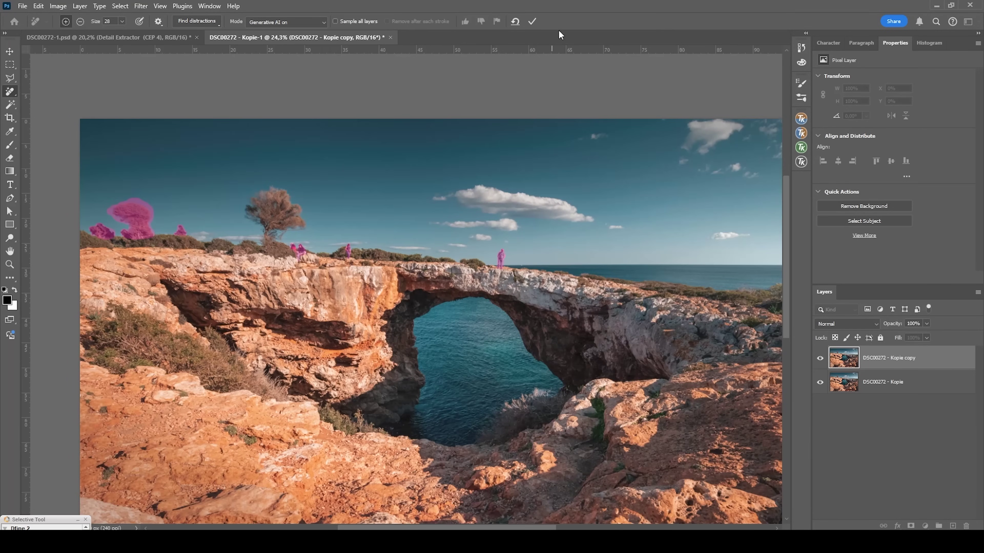
{"action": "left_click", "coordinate": [531, 24]}
At brush size 23, remove the two distant lighthouses.
{"action": "scroll", "coordinate": [305, 220], "scroll_direction": "up", "scroll_amount": 6}
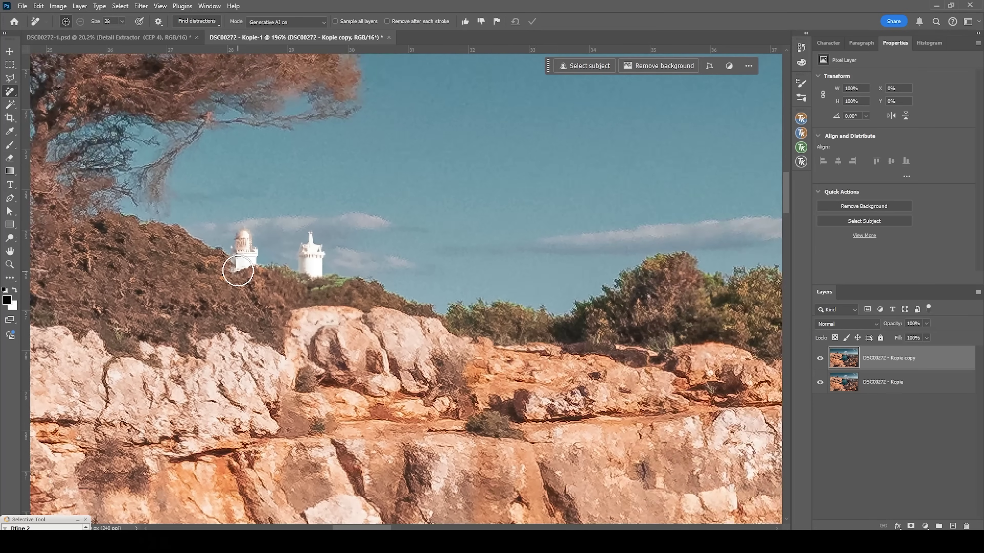
{"action": "scroll", "coordinate": [237, 270], "scroll_direction": "up", "scroll_amount": 1}
{"action": "right_click", "coordinate": [323, 256], "text": "alt"}
{"action": "right_click", "coordinate": [312, 271], "text": "alt"}
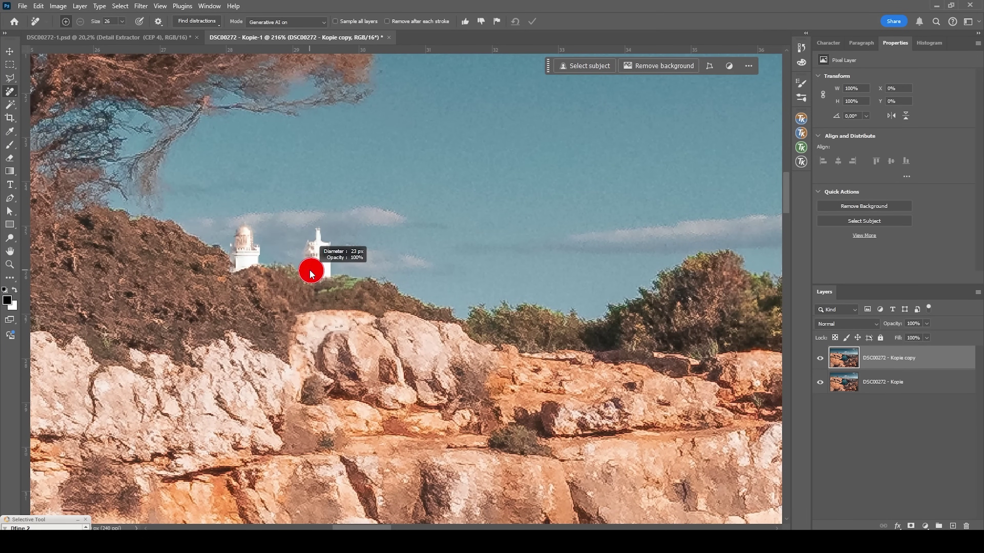
{"action": "mouse_move", "coordinate": [317, 281]}
{"action": "left_mouse_down"}
{"action": "mouse_move", "coordinate": [321, 244]}
{"action": "mouse_move", "coordinate": [318, 252]}
{"action": "left_mouse_up"}
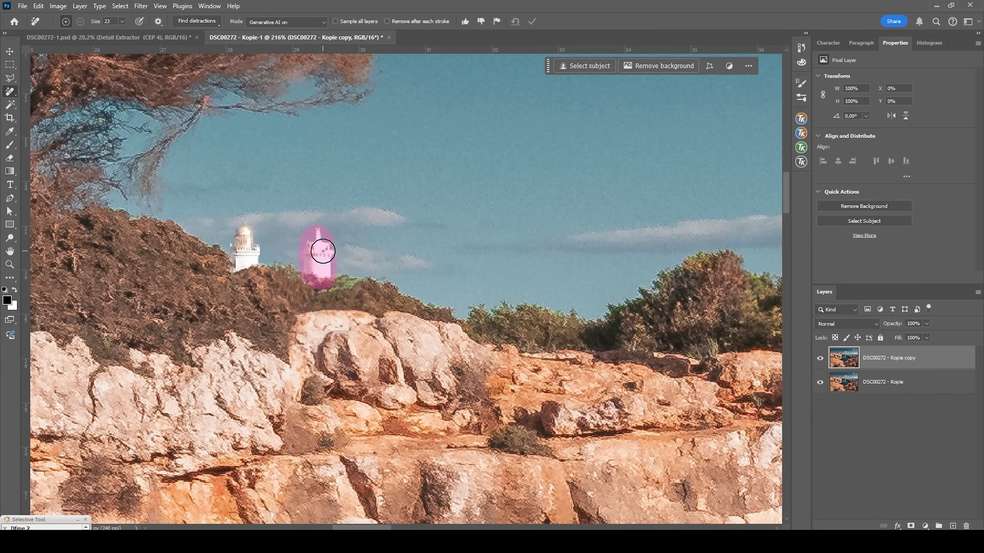
{"action": "mouse_move", "coordinate": [235, 259]}
{"action": "left_mouse_down"}
{"action": "mouse_move", "coordinate": [236, 233]}
{"action": "mouse_move", "coordinate": [243, 271]}
{"action": "left_mouse_up"}
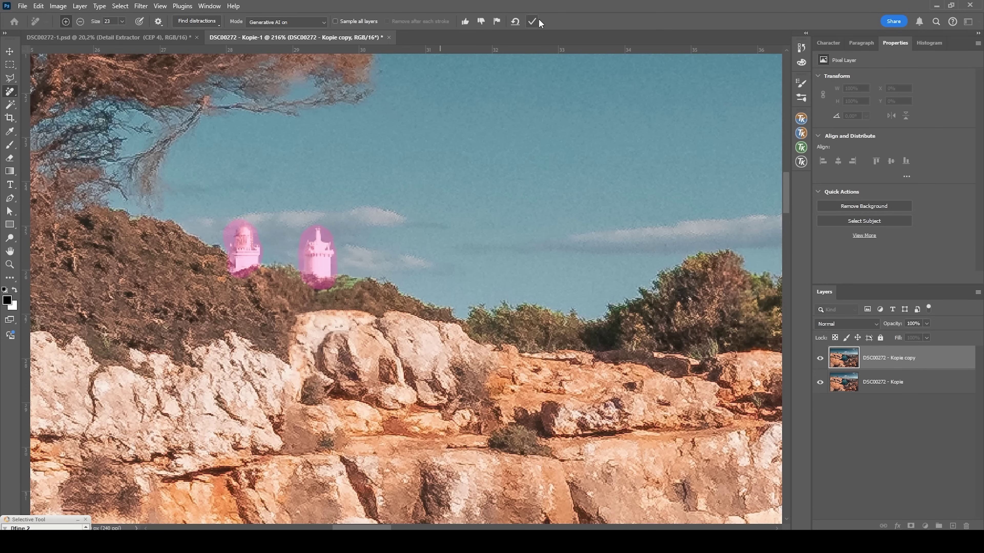
{"action": "left_click", "coordinate": [532, 21]}
{"action": "scroll", "coordinate": [490, 321], "scroll_direction": "down", "scroll_amount": 10}
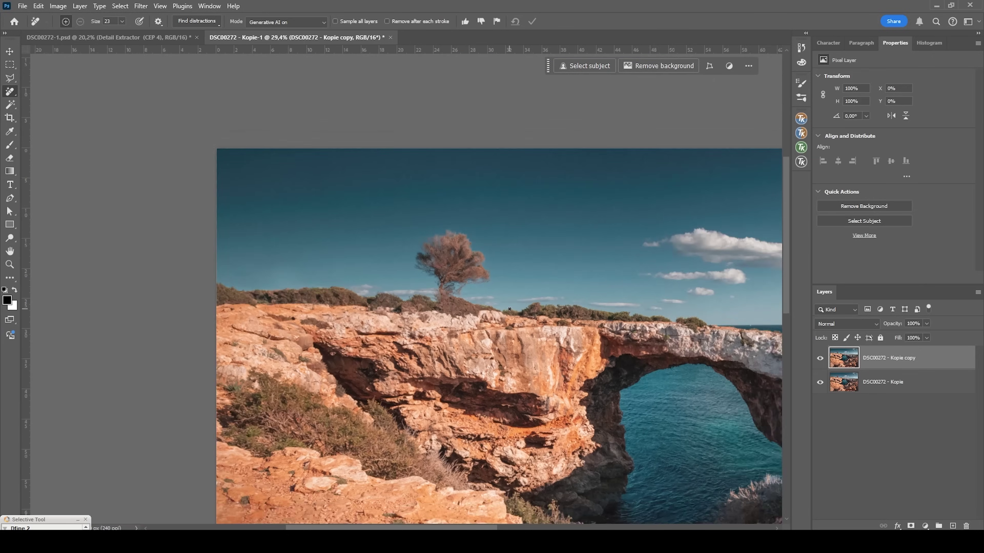
{"action": "scroll", "coordinate": [428, 304], "scroll_direction": "down", "scroll_amount": 2}
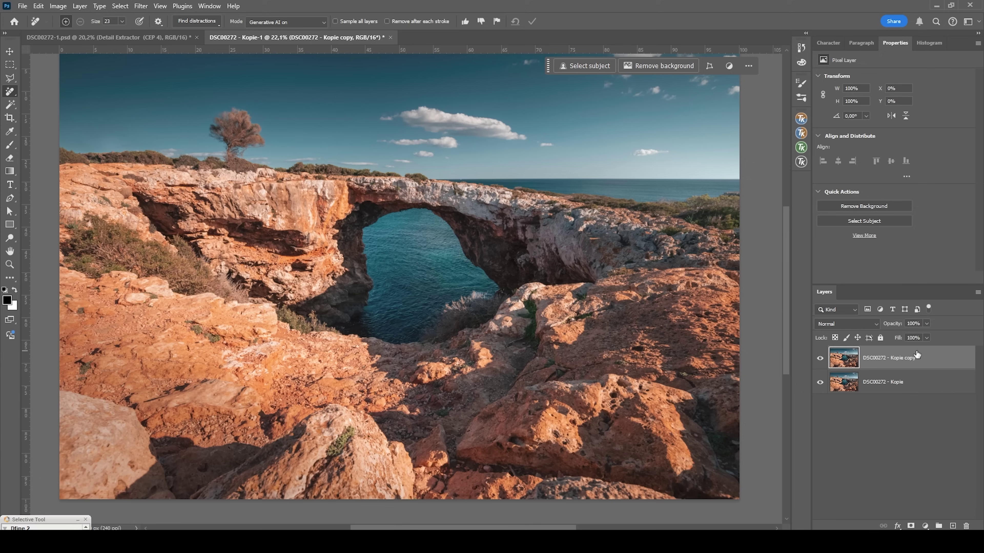
Duplicate the cleaned layer and apply a Gaussian Blur of about 48 radius.
{"action": "key", "text": "ctrl+j"}
{"action": "left_click", "coordinate": [141, 6]}
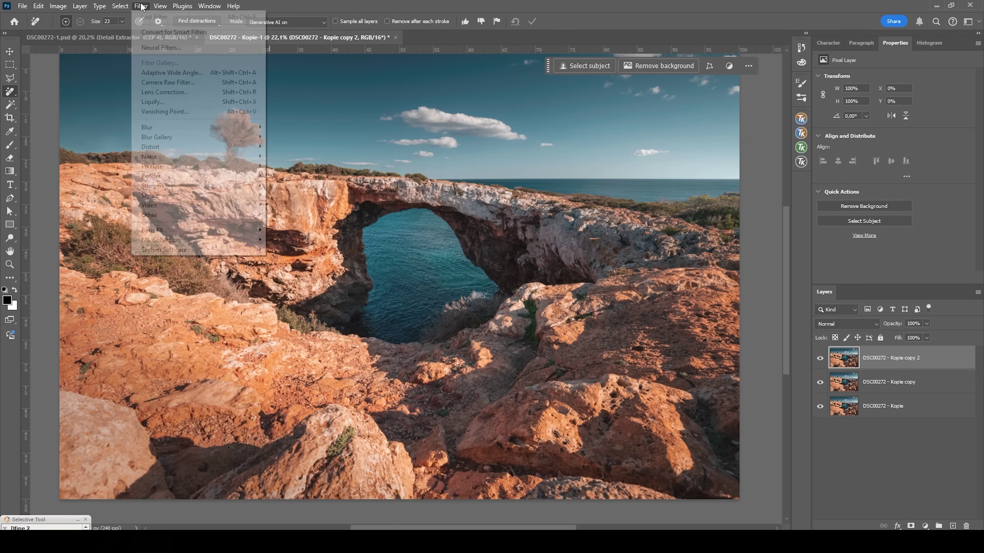
{"action": "mouse_move", "coordinate": [188, 133]}
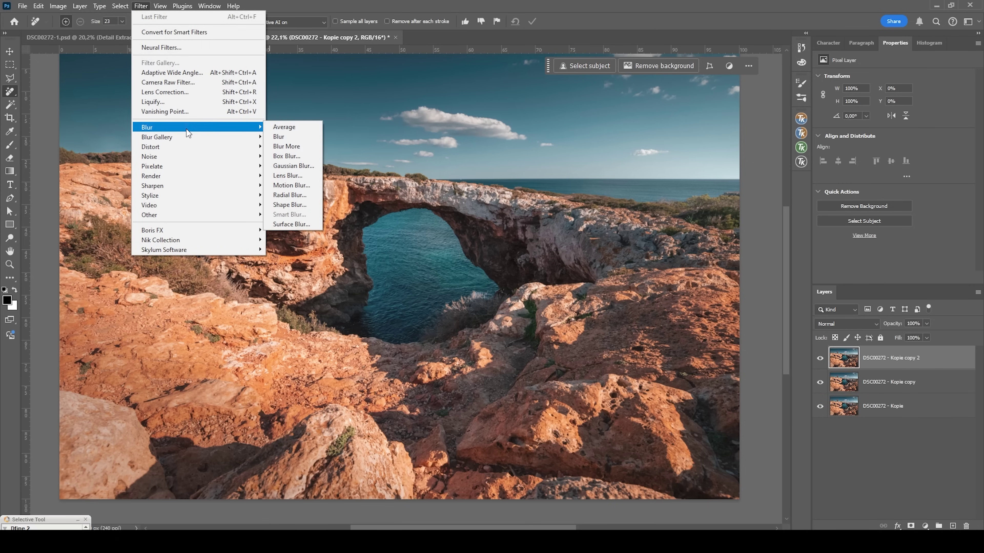
{"action": "left_click", "coordinate": [293, 166]}
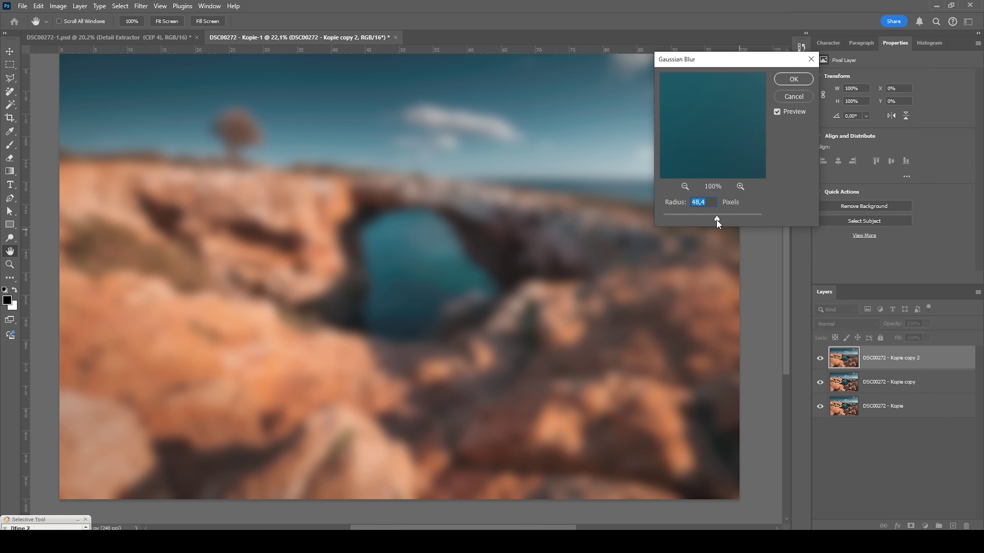
{"action": "left_click", "coordinate": [718, 219]}
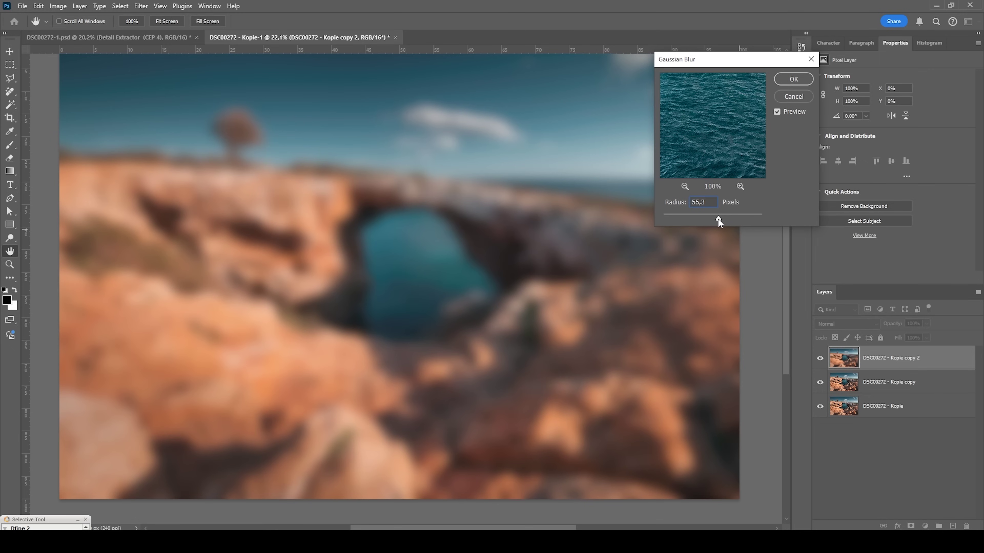
{"action": "left_click", "coordinate": [794, 79]}
{"action": "key", "text": "j"}
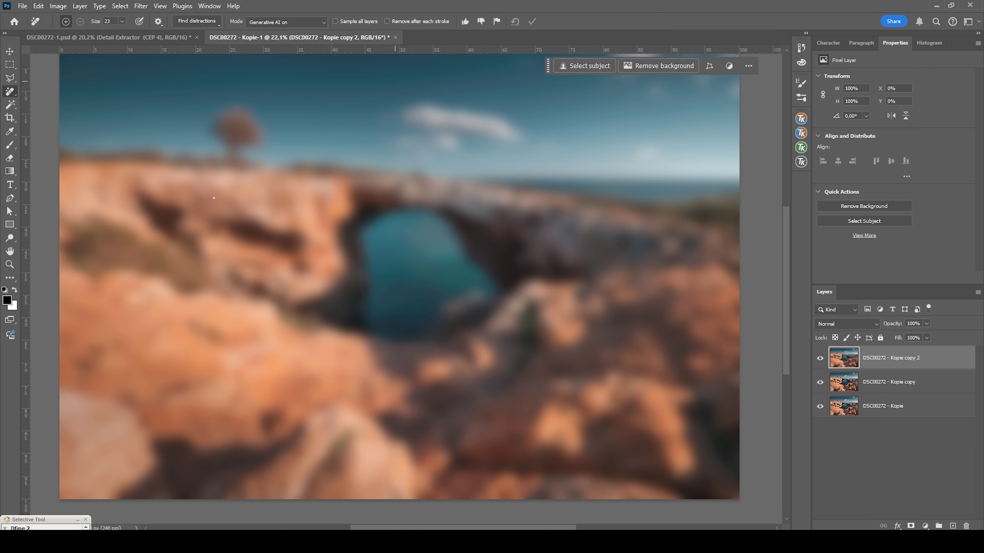
Fade the Gaussian Blur to Lighten mode at 30% opacity.
{"action": "left_click", "coordinate": [38, 6]}
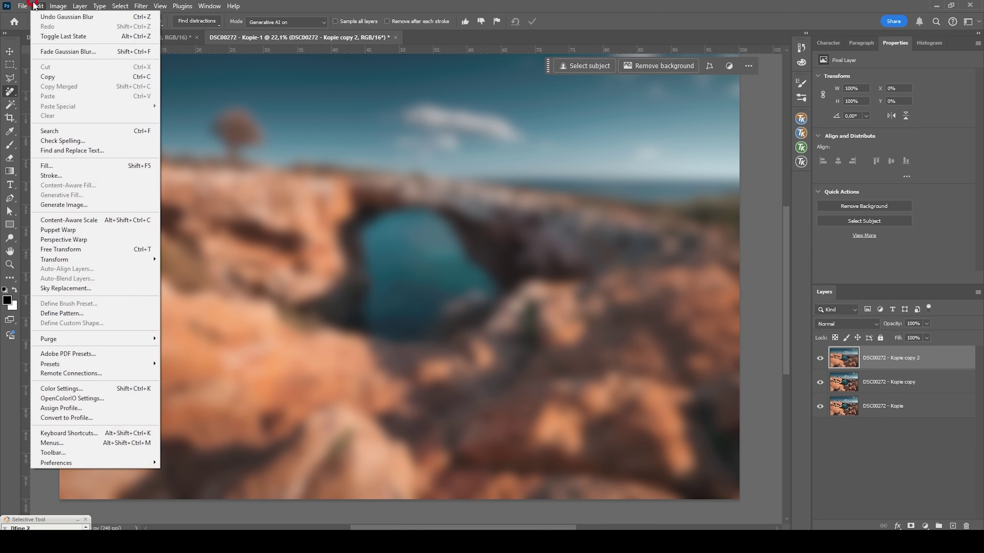
{"action": "left_click", "coordinate": [62, 51]}
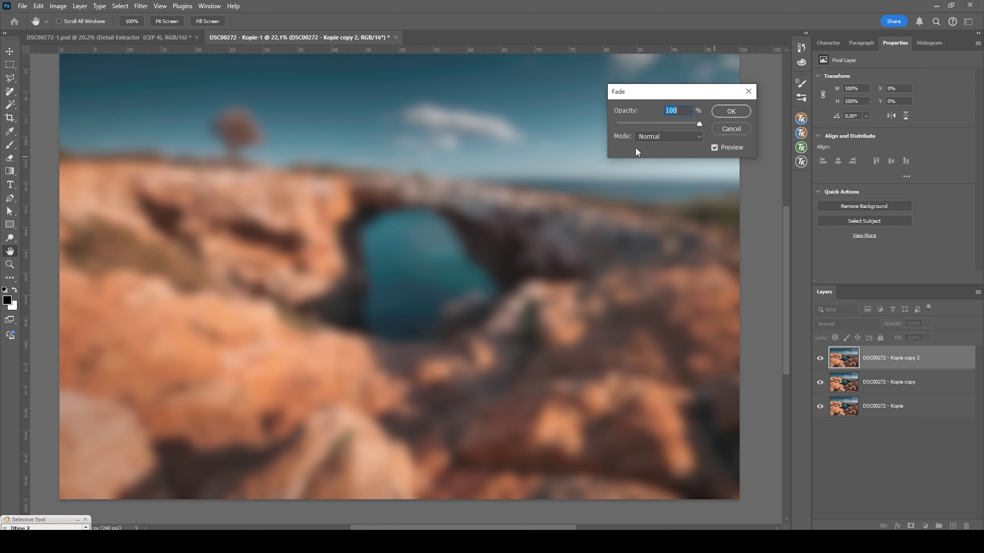
{"action": "left_click", "coordinate": [682, 136]}
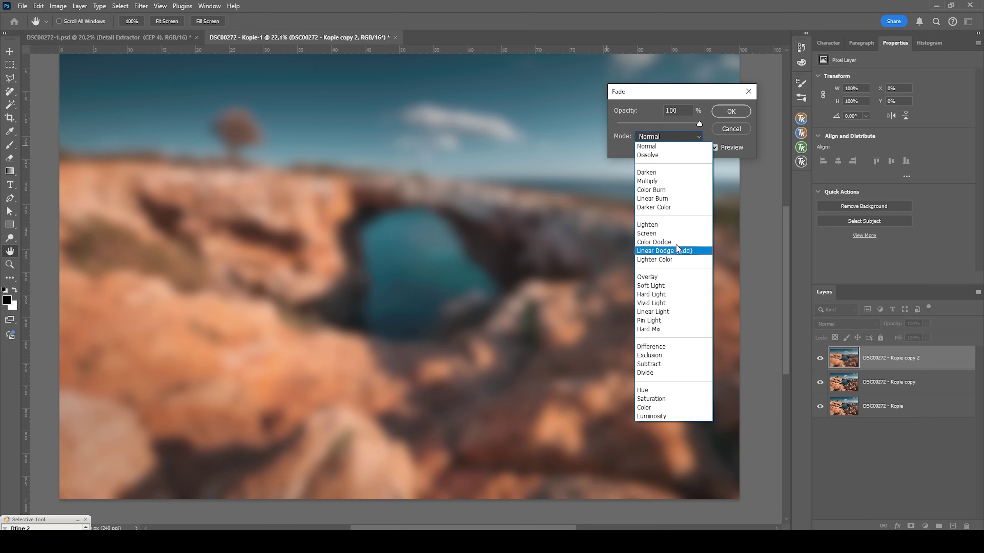
{"action": "left_click", "coordinate": [682, 226]}
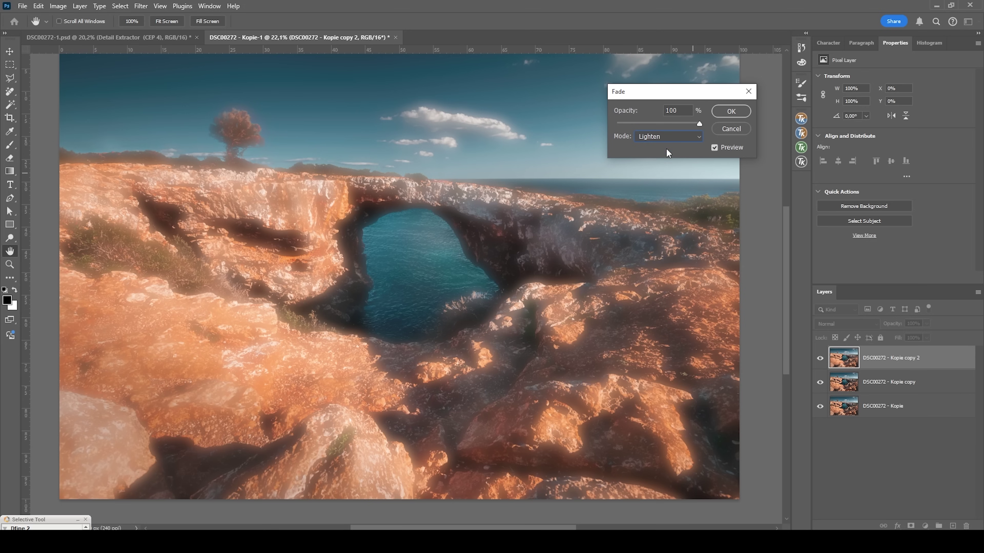
{"action": "left_click_drag", "start_coordinate": [653, 125], "coordinate": [638, 125]}
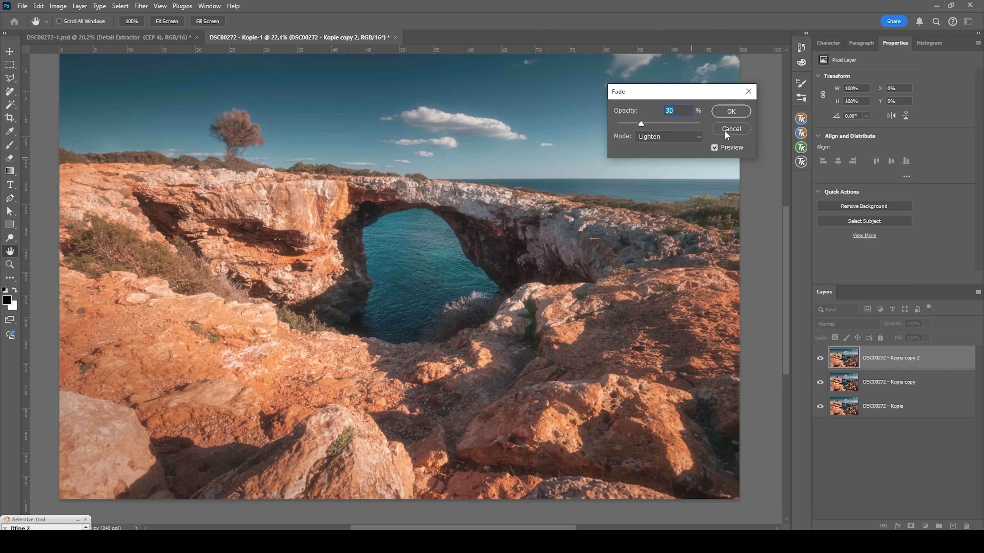
{"action": "left_click", "coordinate": [747, 111]}
{"action": "key", "text": "j"}
{"action": "scroll", "coordinate": [506, 255], "scroll_direction": "down", "scroll_amount": 2}
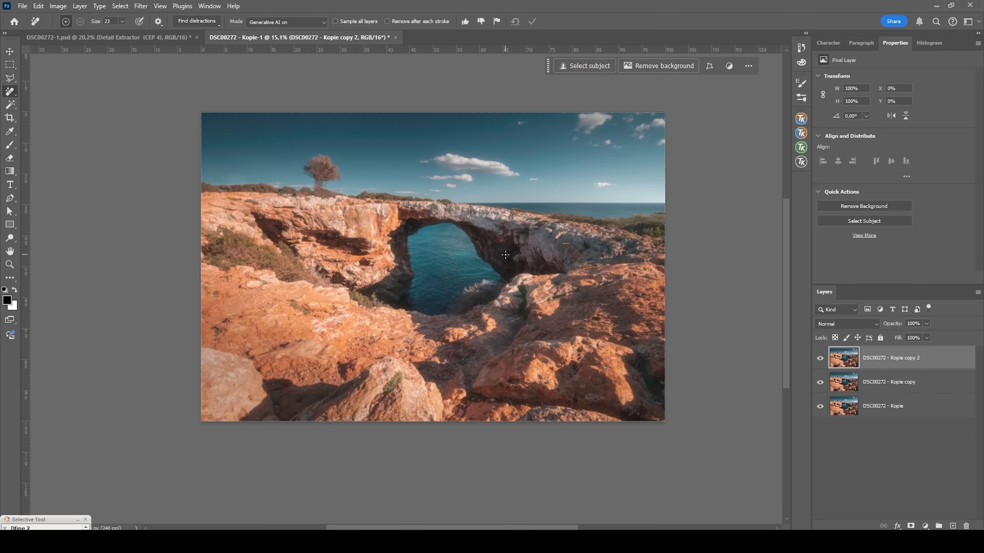
{"action": "scroll", "coordinate": [470, 250], "scroll_direction": "up", "scroll_amount": 2}
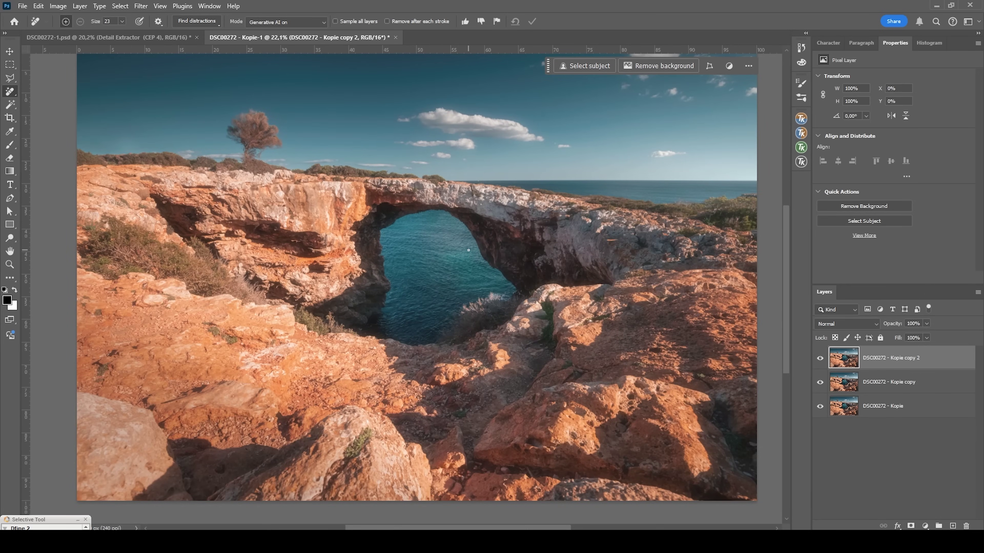
{"action": "scroll", "coordinate": [469, 250], "scroll_direction": "down", "scroll_amount": 1}
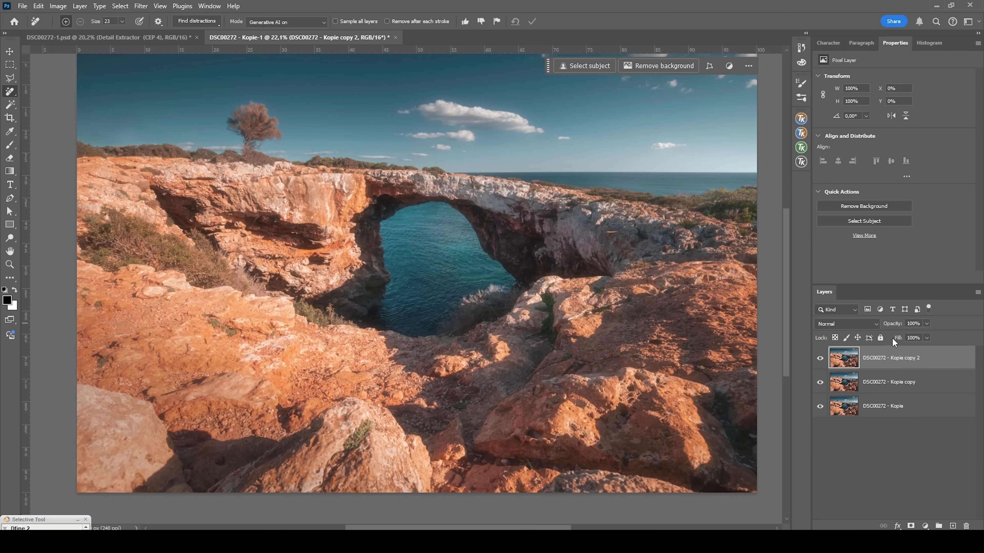
Split the glow layer's black Current Layer Blend If handle to 0/96 to spare the shadows.
{"action": "right_click", "coordinate": [904, 359]}
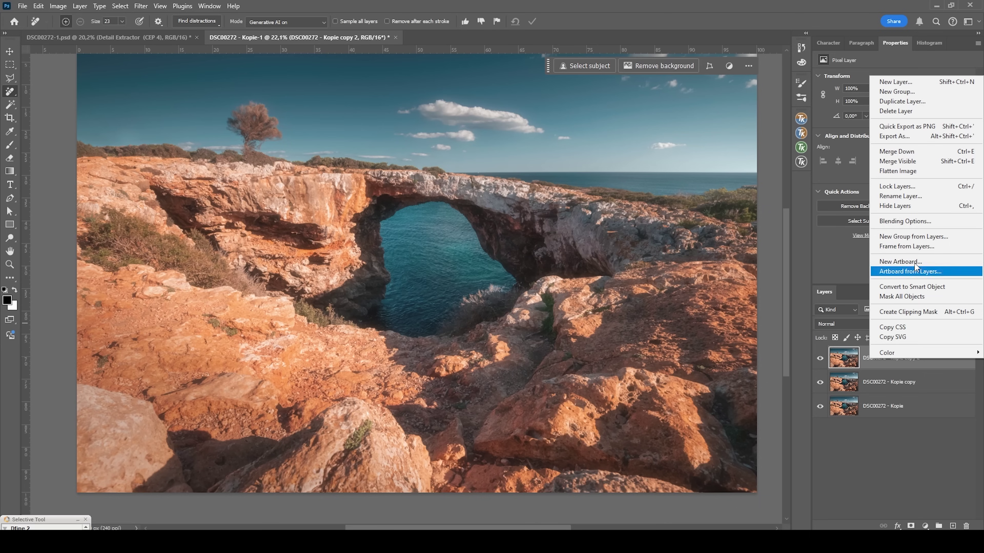
{"action": "left_click", "coordinate": [927, 222]}
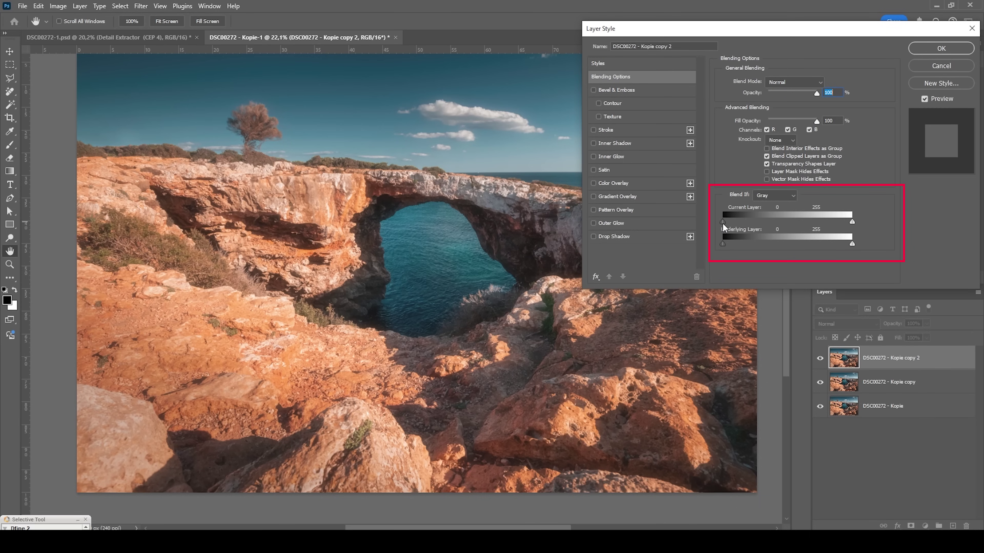
{"action": "key", "text": "alt"}
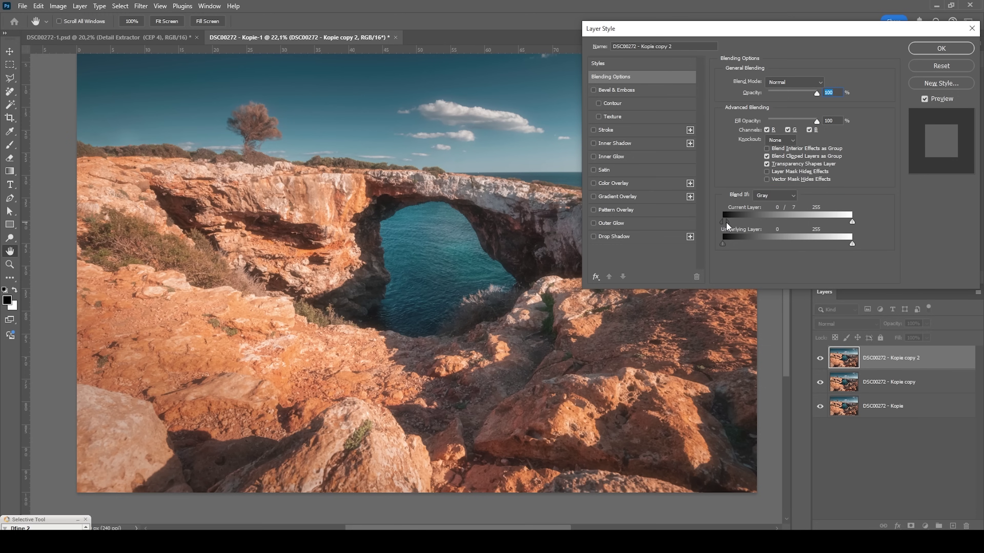
{"action": "left_click_drag", "start_coordinate": [742, 224], "coordinate": [767, 229]}
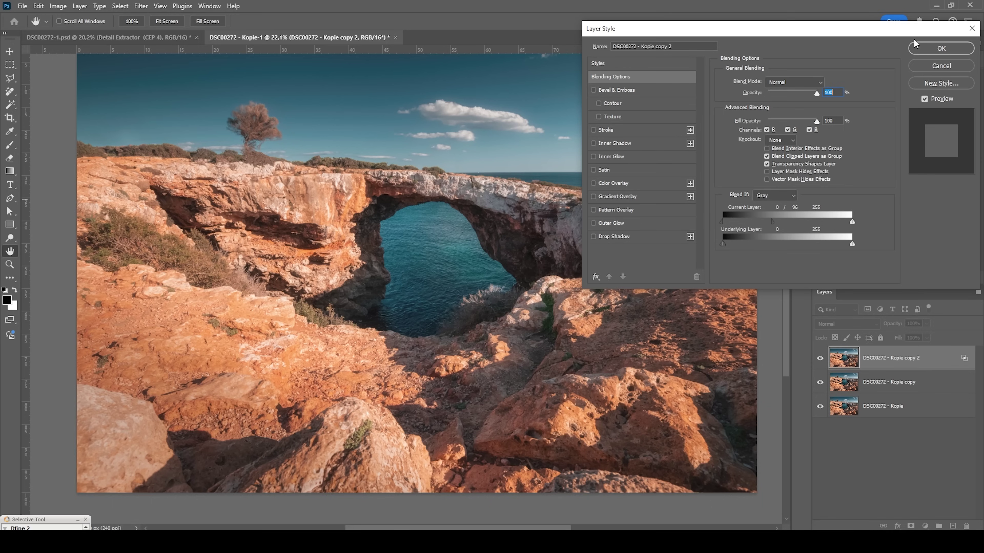
{"action": "left_click", "coordinate": [941, 48]}
{"action": "key", "text": "j"}
{"action": "key", "text": "ctrl+0"}
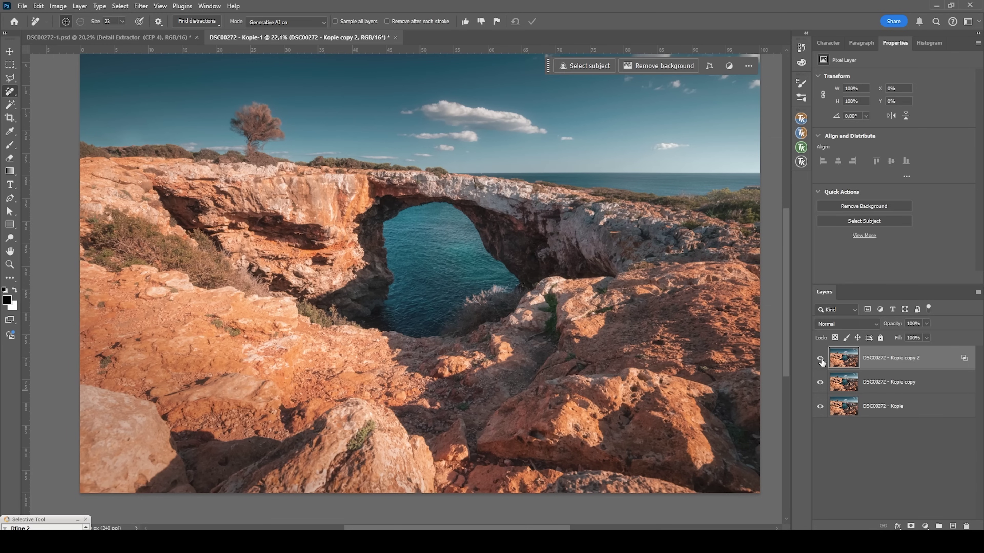
Toggle the glow layer's visibility repeatedly to compare the photo with and without it.
{"action": "left_click", "coordinate": [817, 360]}
{"action": "left_click", "coordinate": [819, 358]}
{"action": "scroll", "coordinate": [498, 218], "scroll_direction": "up", "scroll_amount": 4}
{"action": "left_click", "coordinate": [820, 359]}
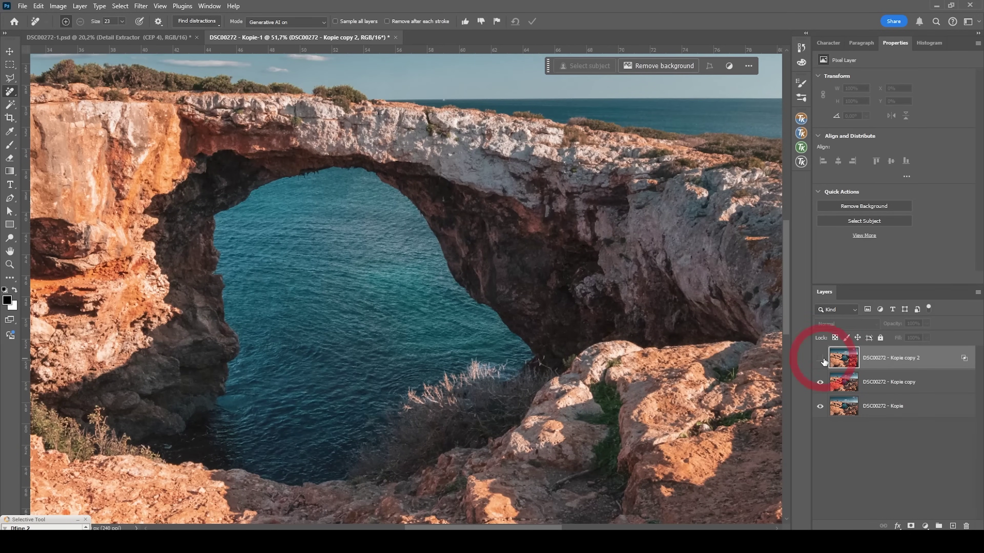
{"action": "left_click", "coordinate": [822, 359]}
{"action": "left_click", "coordinate": [823, 359]}
{"action": "left_click", "coordinate": [823, 359]}
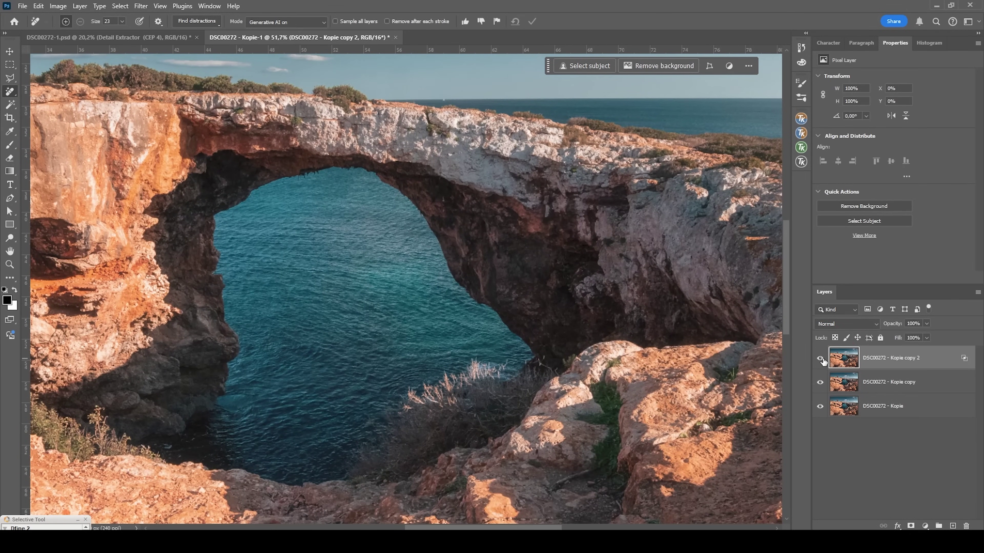
{"action": "left_click", "coordinate": [821, 359]}
{"action": "left_click", "coordinate": [820, 359]}
{"action": "left_click", "coordinate": [821, 359]}
{"action": "left_click", "coordinate": [821, 359]}
{"action": "left_click", "coordinate": [821, 360]}
{"action": "left_click", "coordinate": [822, 359]}
Duplicate the glow layer to create DSC00272 - Kopie copy 3 on top.
{"action": "scroll", "coordinate": [628, 320], "scroll_direction": "down", "scroll_amount": 5}
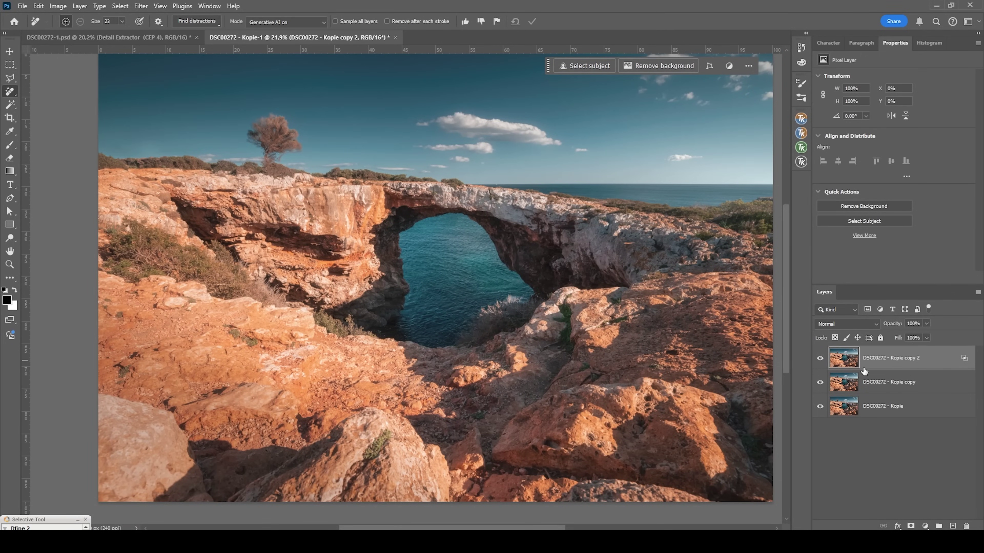
{"action": "key", "text": "ctrl+j"}
{"action": "scroll", "coordinate": [511, 180], "scroll_direction": "right", "scroll_amount": 1}
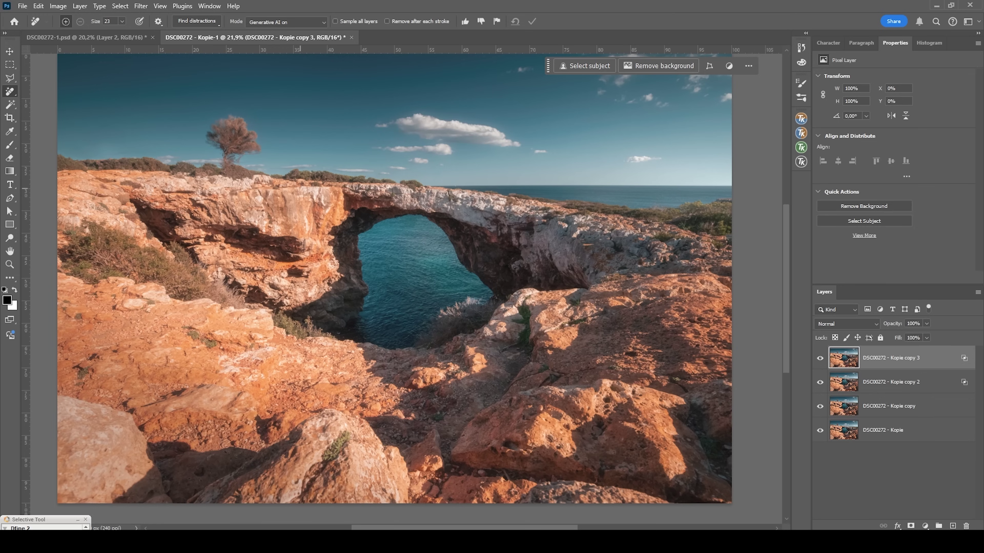
Add a new empty Layer 1 on top set to Soft Light blending.
{"action": "left_click", "coordinate": [954, 524]}
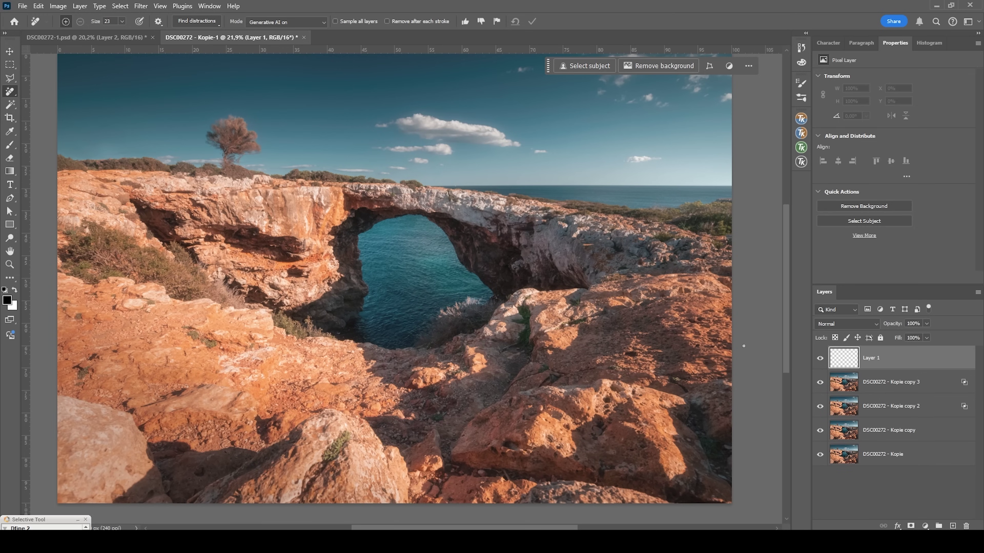
{"action": "left_click", "coordinate": [858, 325]}
{"action": "left_click", "coordinate": [860, 394]}
{"action": "left_click", "coordinate": [881, 357]}
Select the Brush tool, adjust its size, and set its opacity to 15%.
{"action": "key", "text": "b"}
{"action": "left_click_drag", "start_coordinate": [498, 333], "coordinate": [521, 332]}
{"action": "left_click", "coordinate": [240, 21]}
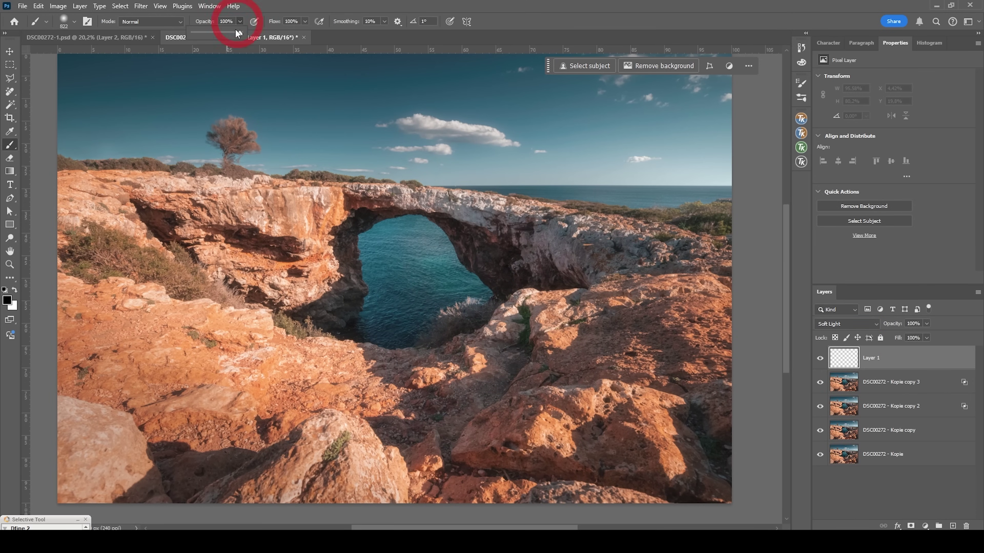
{"action": "left_click", "coordinate": [200, 33]}
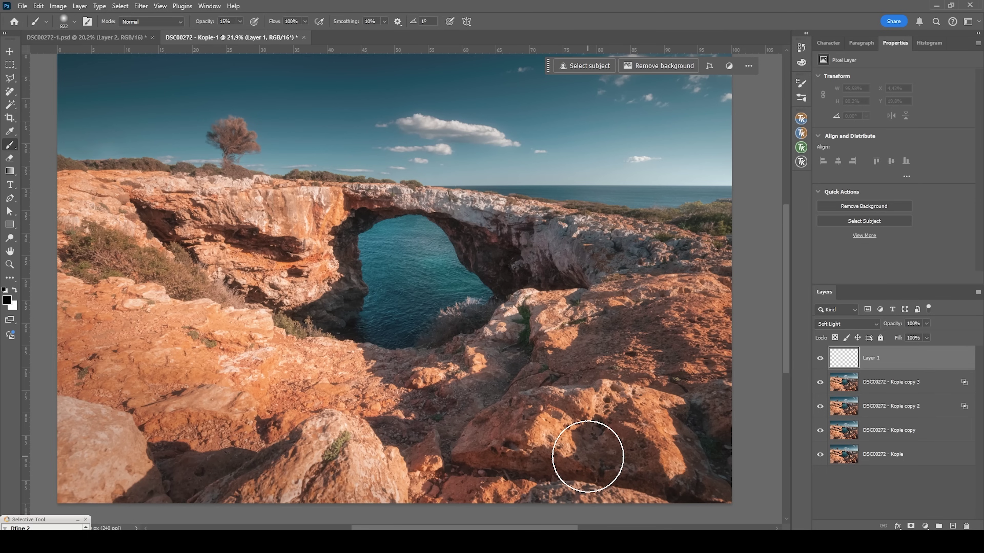
Sample an orange tone from the rock and lighten it to pale orange ffc171.
{"action": "key", "text": "i"}
{"action": "left_click", "coordinate": [546, 418]}
{"action": "left_click", "coordinate": [7, 300]}
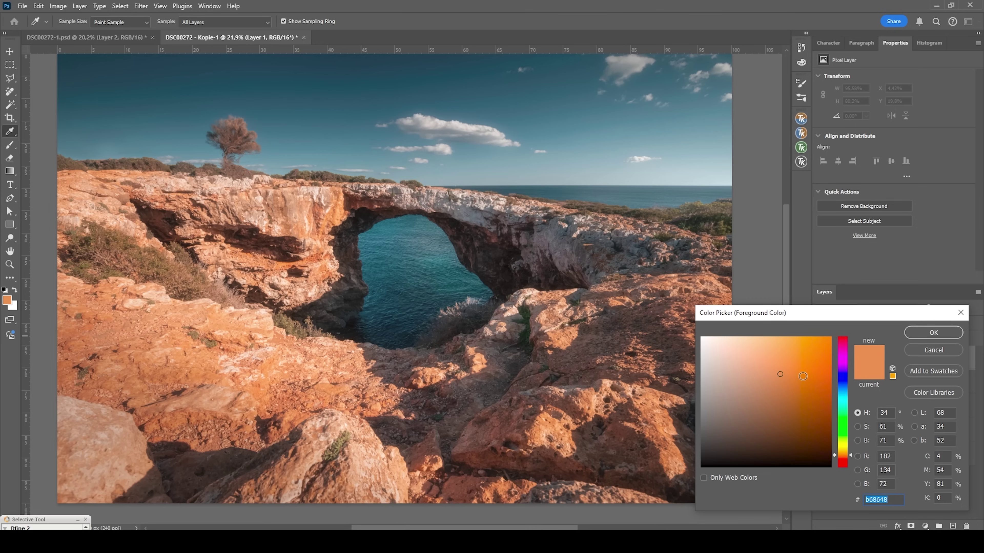
{"action": "left_click_drag", "start_coordinate": [778, 374], "coordinate": [763, 330]}
{"action": "left_click", "coordinate": [933, 333]}
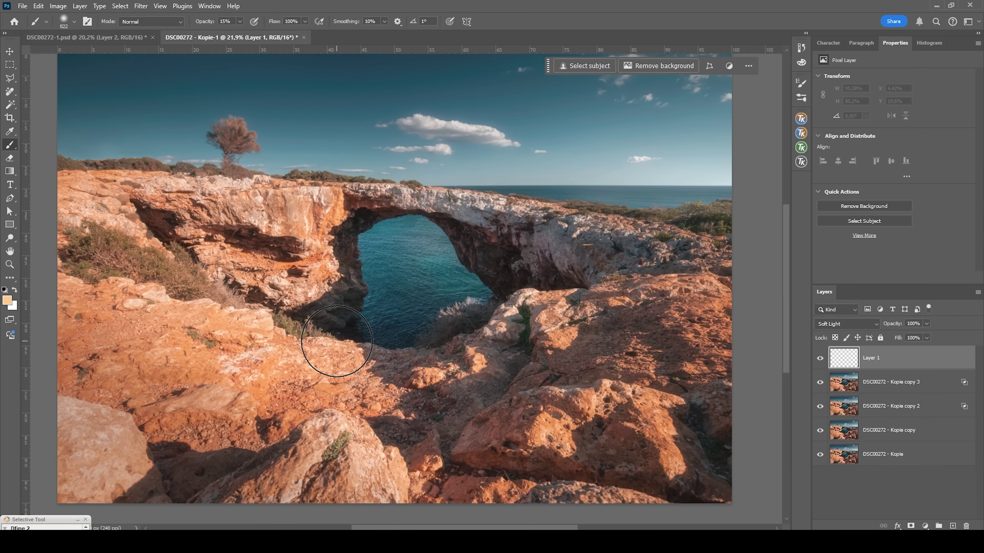
Paint warm light-orange dabs onto the sunlit rocks with an enlarged brush.
{"action": "key", "text": "bracketright"}
{"action": "left_click", "coordinate": [541, 447]}
{"action": "left_click", "coordinate": [550, 434]}
{"action": "left_click", "coordinate": [528, 433]}
{"action": "left_click", "coordinate": [611, 397]}
{"action": "left_click", "coordinate": [658, 415]}
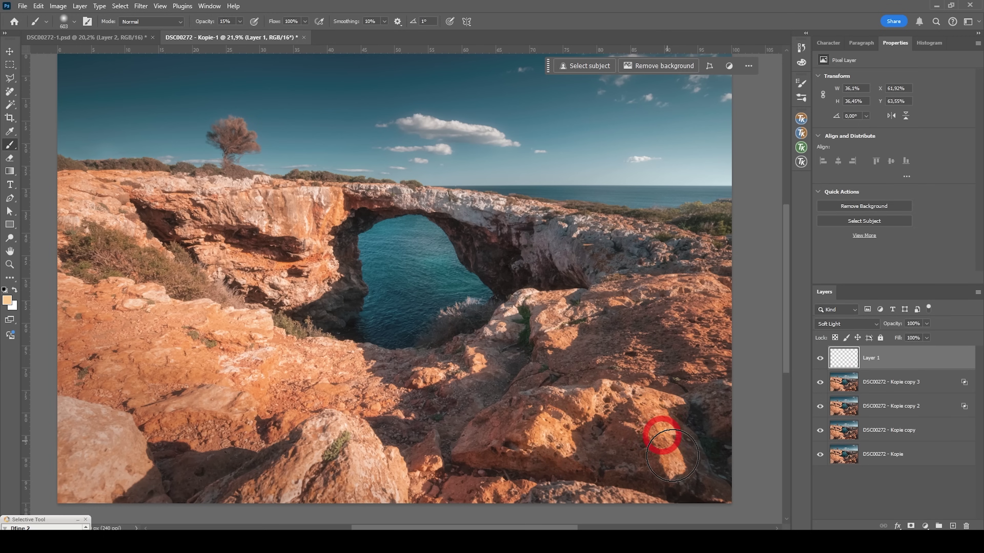
{"action": "right_click", "coordinate": [575, 293], "text": "alt"}
{"action": "key", "text": "bracketleft"}
Toggle the warm paint layer on and off to compare the rocks.
{"action": "left_click", "coordinate": [820, 358]}
{"action": "left_click", "coordinate": [820, 359]}
{"action": "left_click", "coordinate": [821, 359]}
{"action": "left_click", "coordinate": [820, 359]}
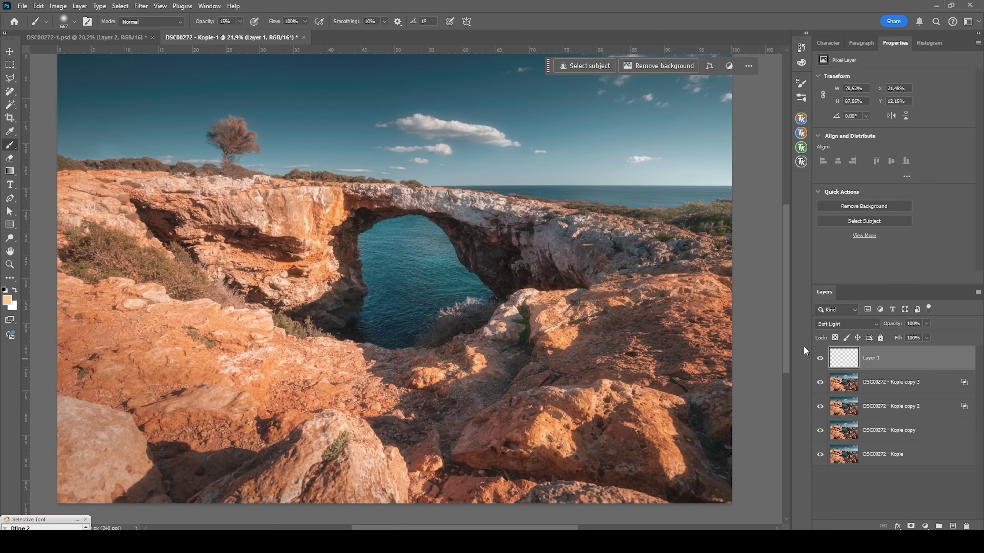
{"action": "left_click", "coordinate": [820, 359]}
{"action": "left_click", "coordinate": [820, 359]}
{"action": "scroll", "coordinate": [299, 95], "scroll_direction": "down", "scroll_amount": 1}
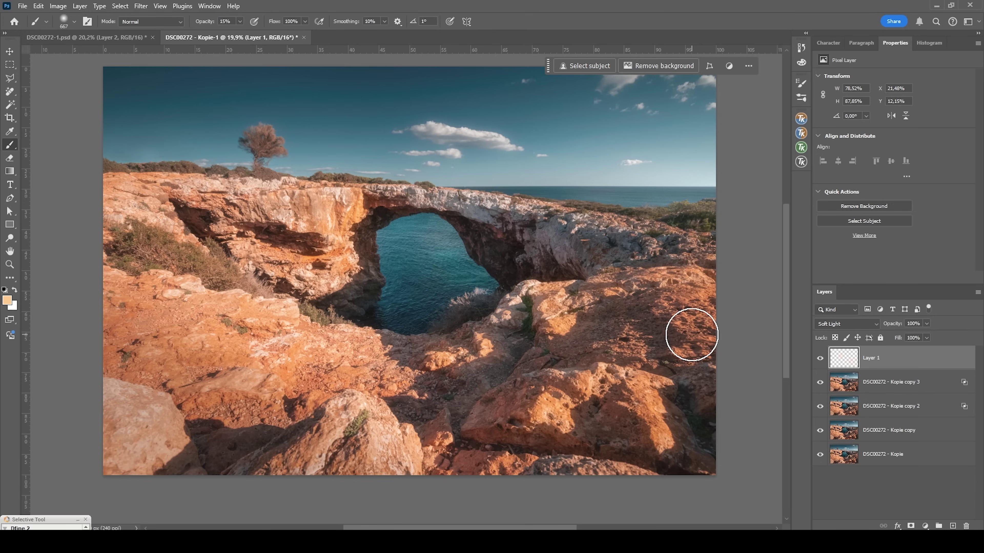
Add a Vibrance adjustment layer on top and set Vibrance to +27.
{"action": "left_click", "coordinate": [931, 525]}
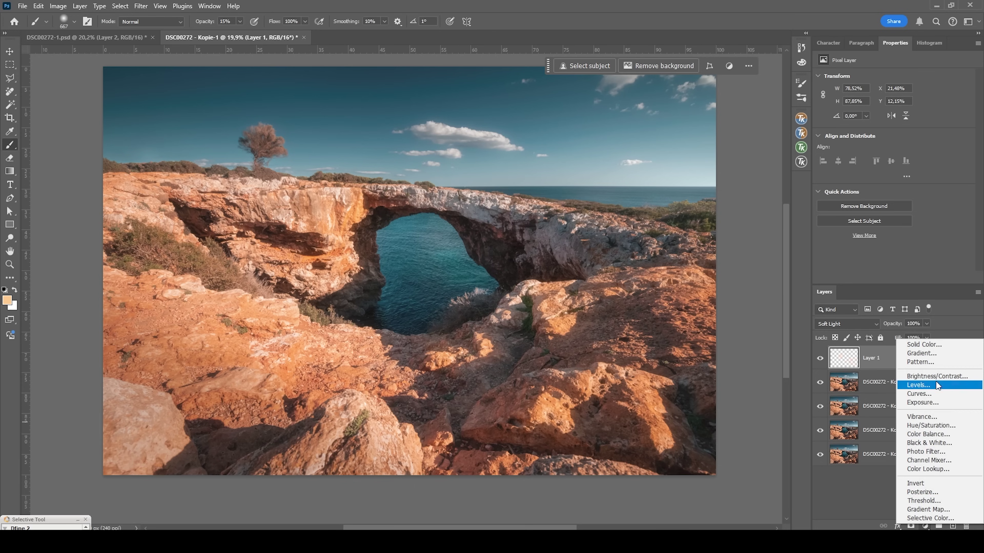
{"action": "left_click", "coordinate": [934, 416]}
{"action": "left_click_drag", "start_coordinate": [893, 87], "coordinate": [916, 86]}
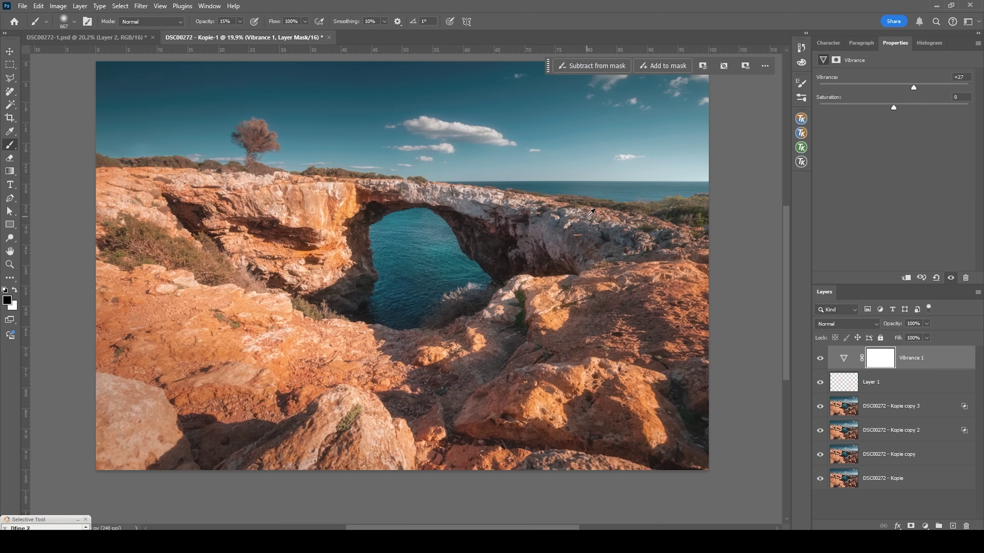